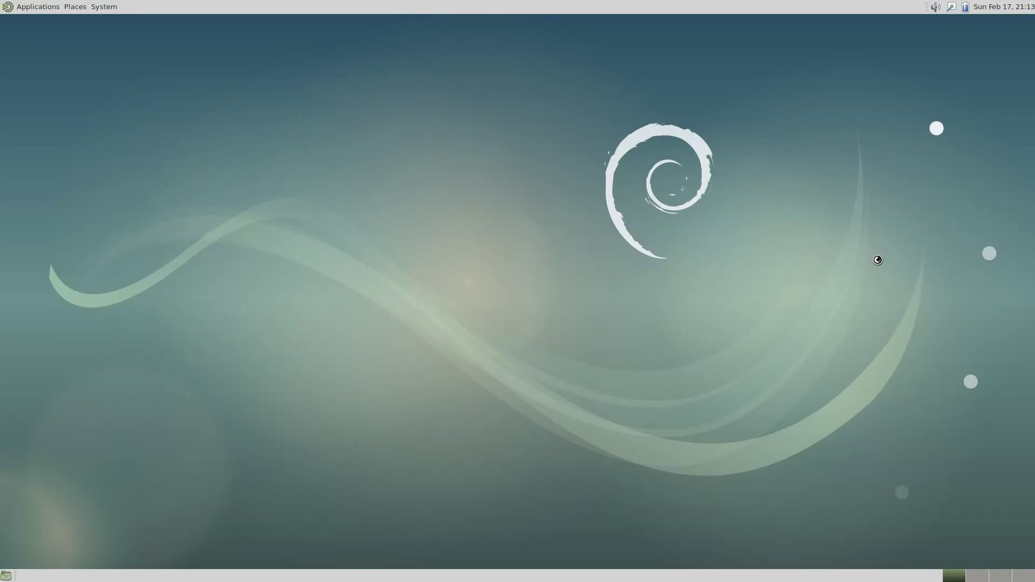
- Create a new folder on the desktop, keeping its default name
right_click(564, 286)
left_click(576, 295)
- Set up a new desktop application launcher with the name libreoffice and the command libreoffice
right_click(577, 295)
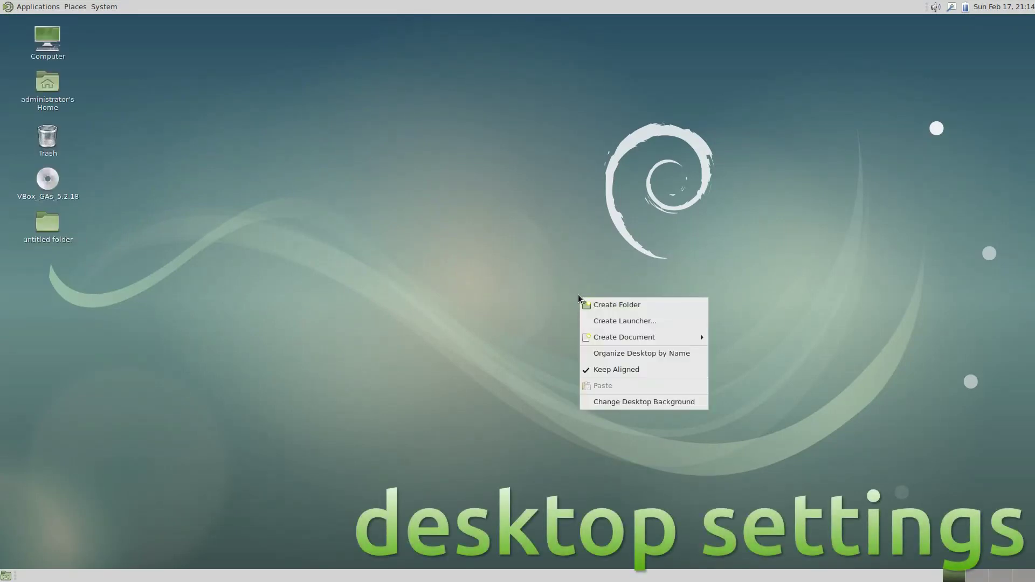
left_click(597, 318)
type("libr")
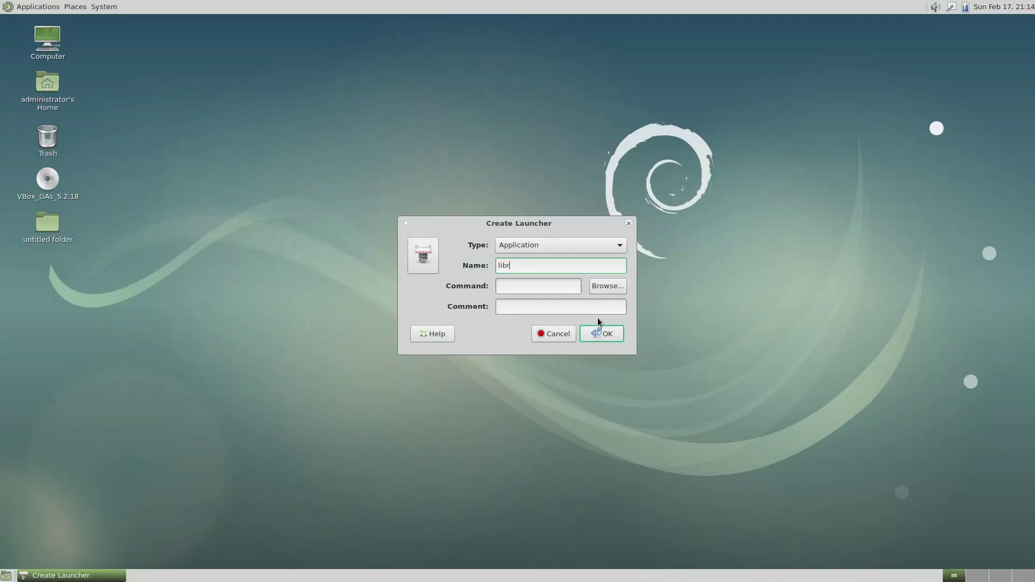
type("eoffice")
left_click(557, 290)
type("li")
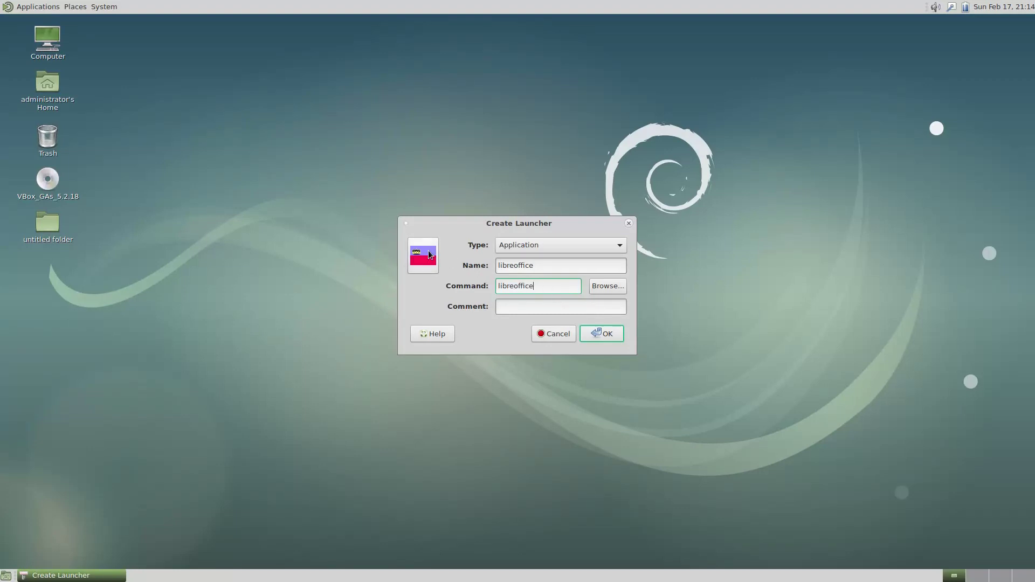
- Browse the available icon files, accept li.svg as the launcher's icon and create the launcher
left_click(428, 255)
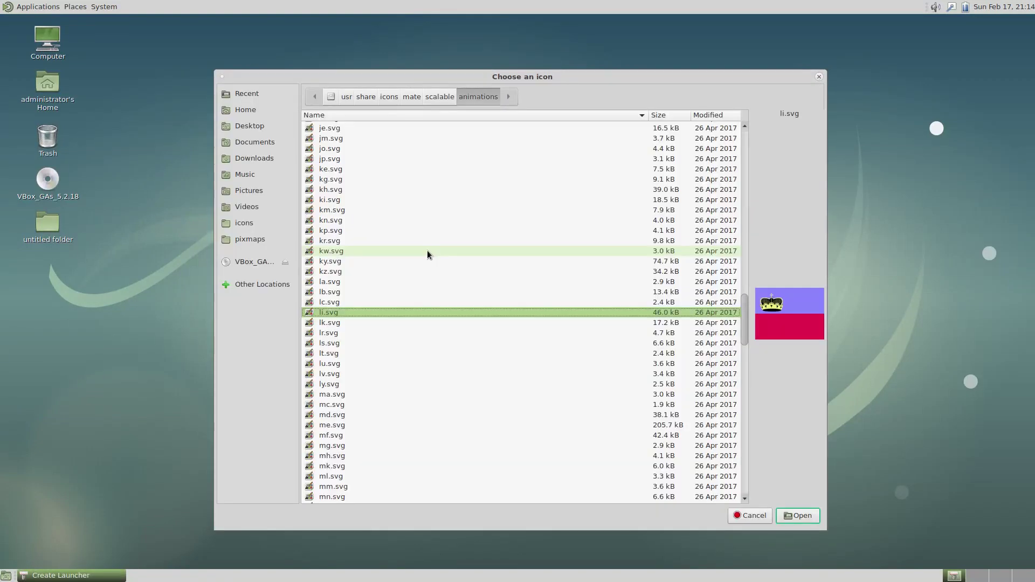
scroll(425, 377, "up", 10)
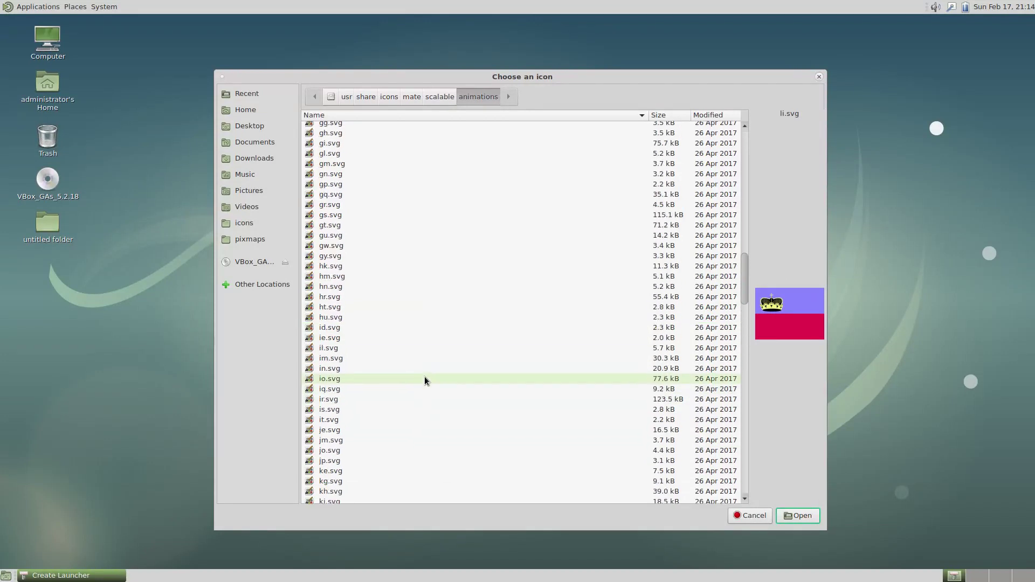
scroll(424, 377, "up", 8)
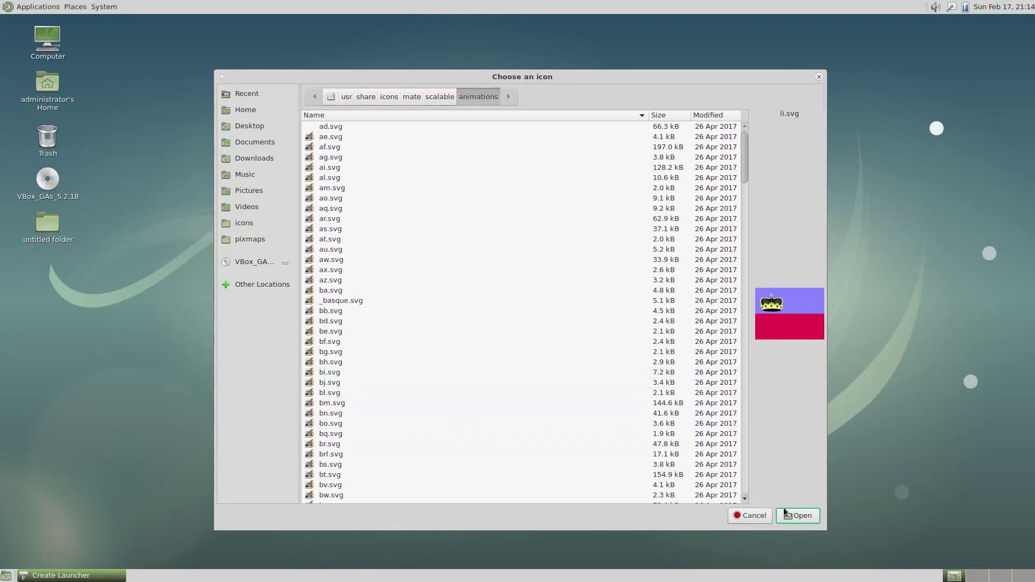
left_click(796, 515)
left_click(606, 335)
- Start LibreOffice from its new desktop launcher and organize the desktop icons by name
double_click(43, 259)
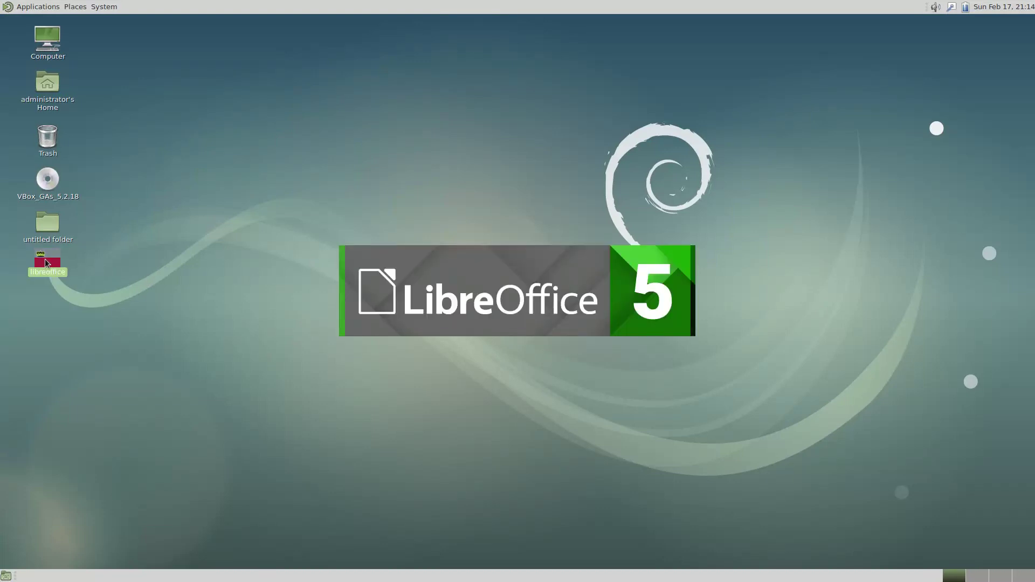
right_click(270, 249)
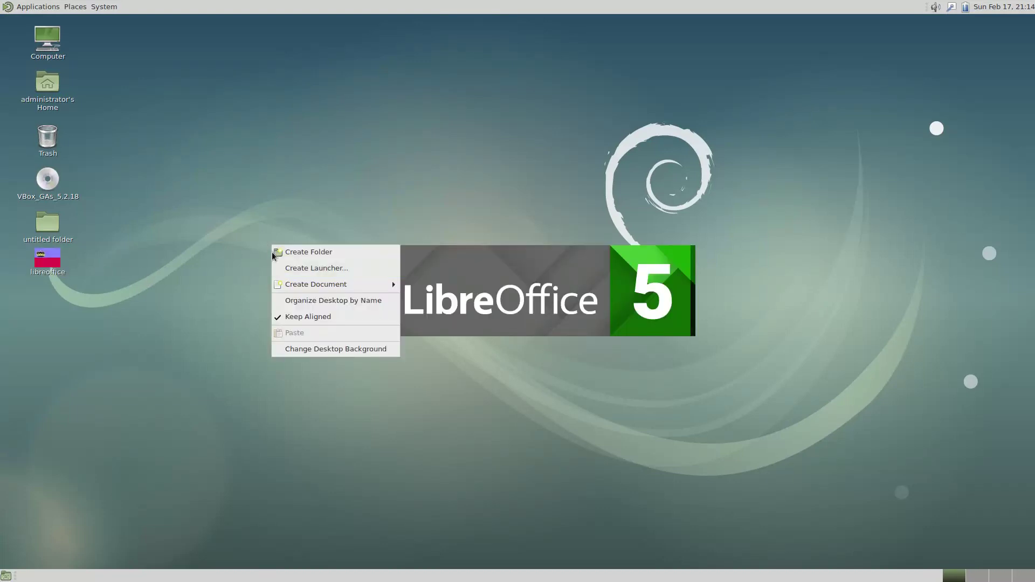
left_click(293, 300)
- Dismiss the desktop options and open a blank Writer document
right_click(294, 300)
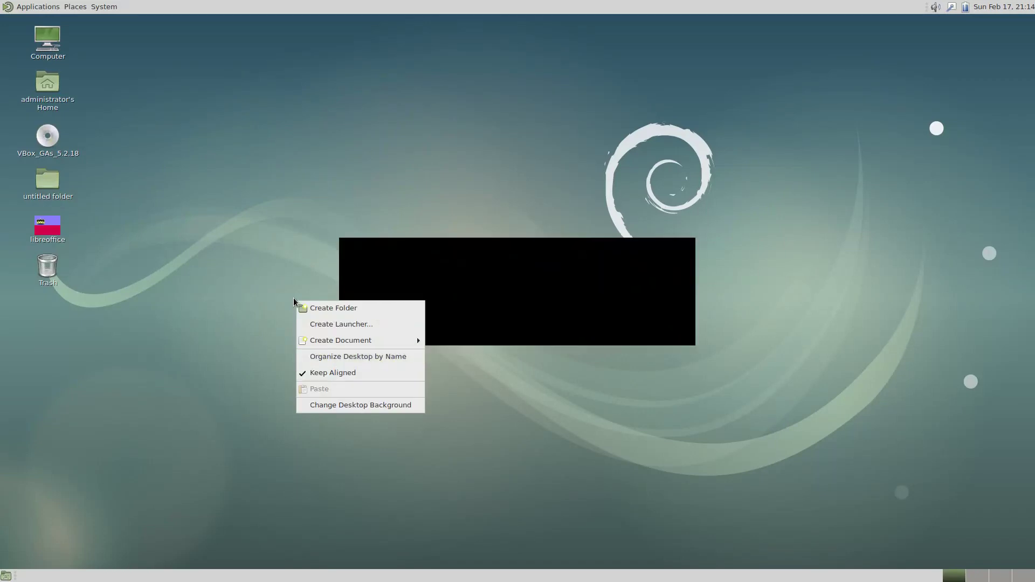
left_click(286, 270)
left_click(147, 193)
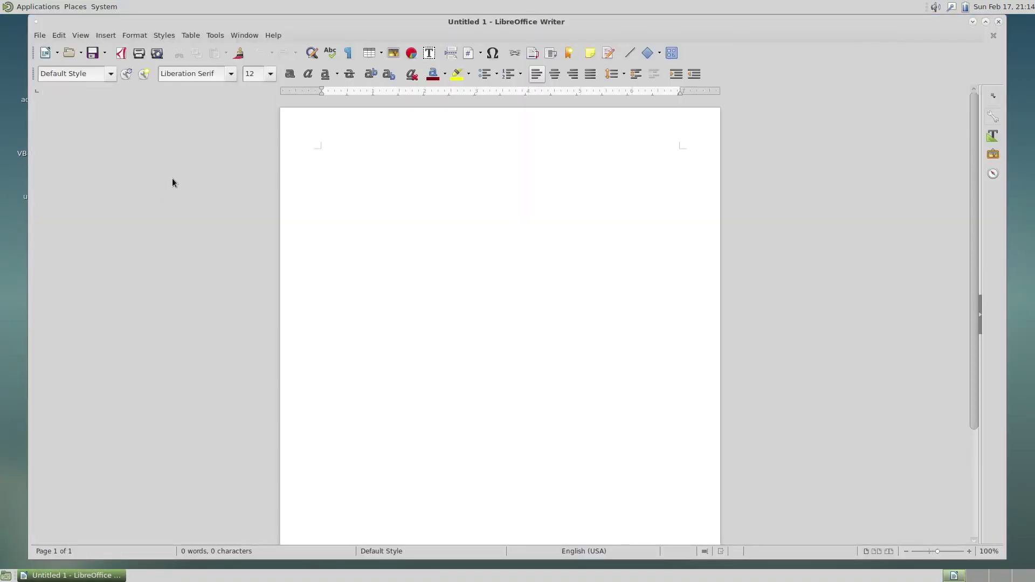
- Try tiling the Writer window to the left and right halves of the screen, and close it
left_click_drag(307, 20, 1, 86)
left_click_drag(97, 25, 1032, 35)
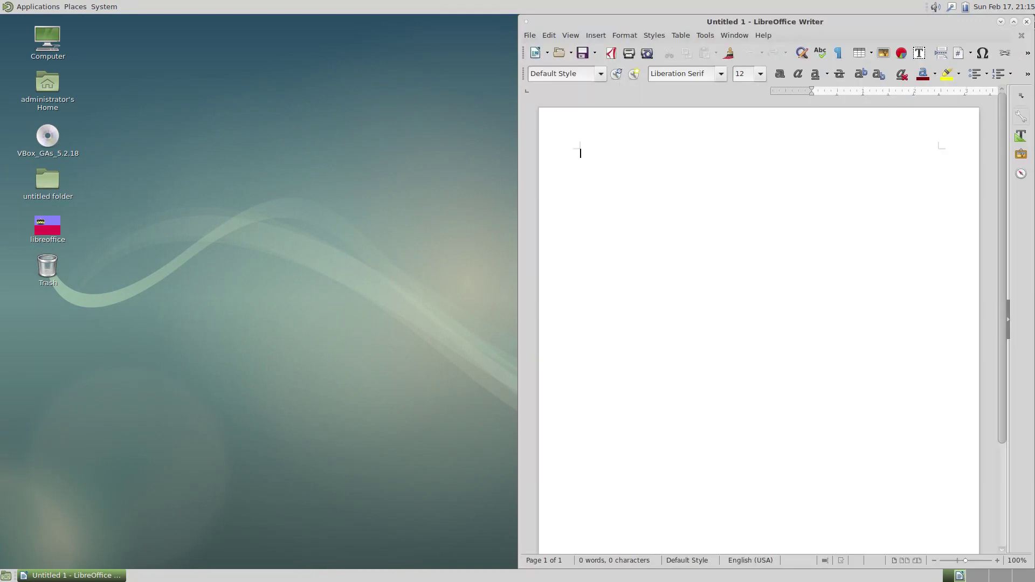
left_click(1027, 23)
- Change the desktop background to the dark stormy sky image with the blurred roadside and close the preferences
right_click(479, 224)
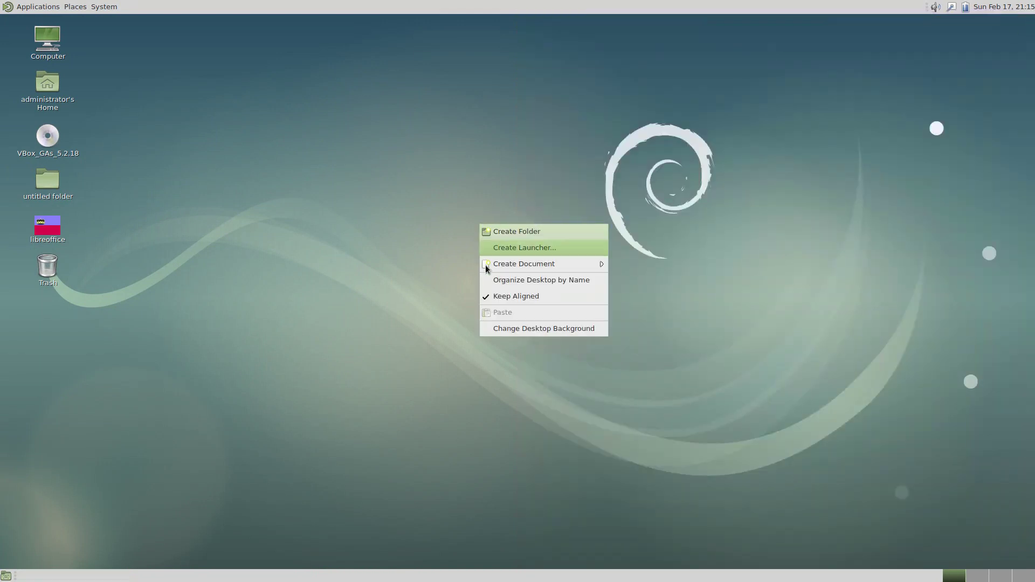
left_click(488, 329)
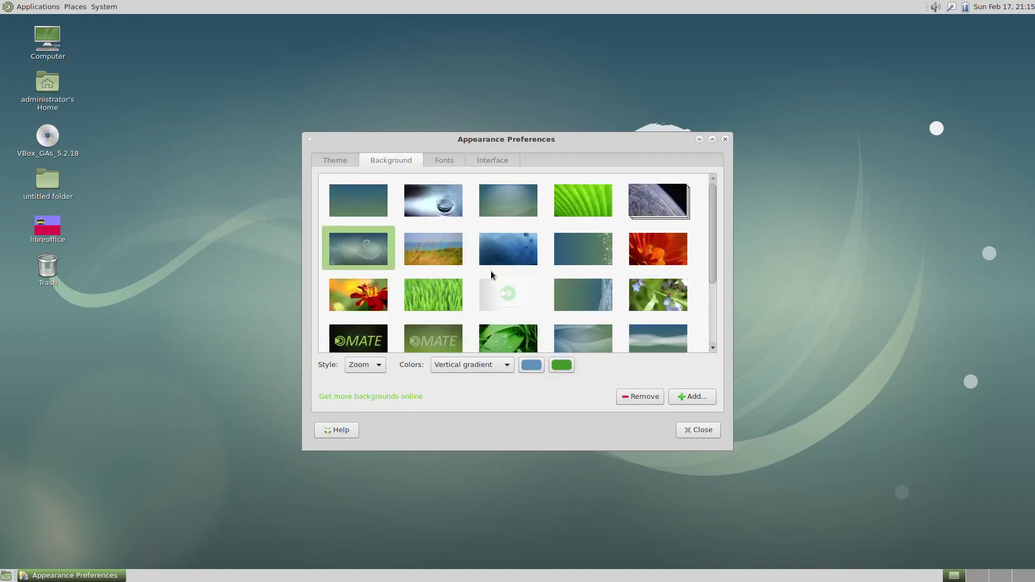
scroll(490, 270, "down", 1)
scroll(490, 270, "down", 3)
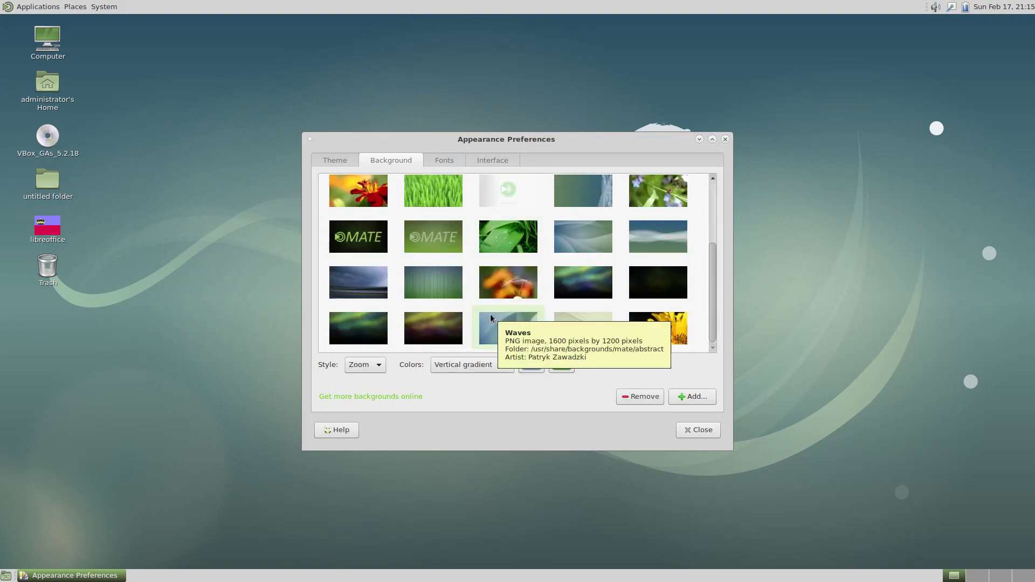
left_click(373, 283)
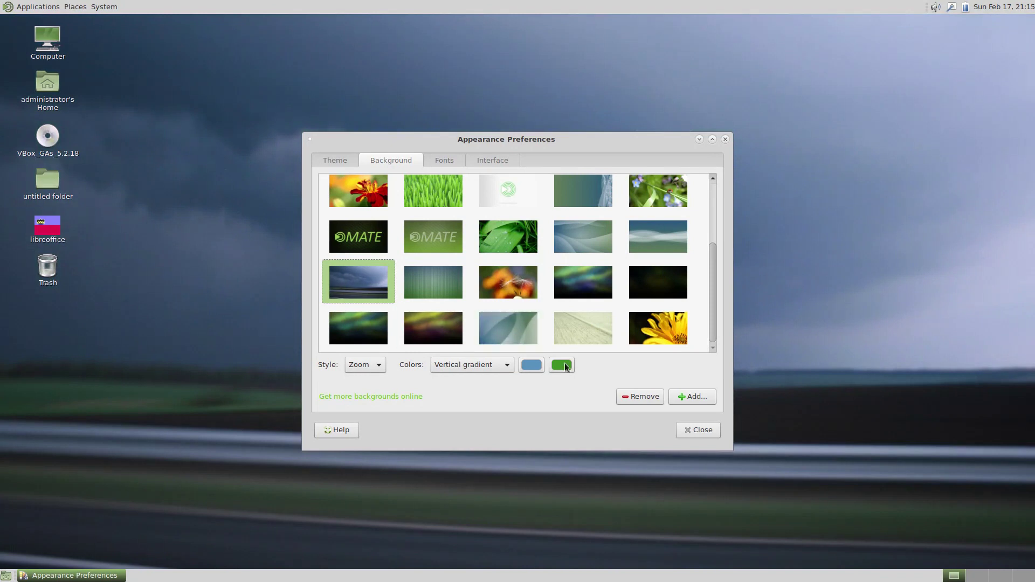
left_click(697, 429)
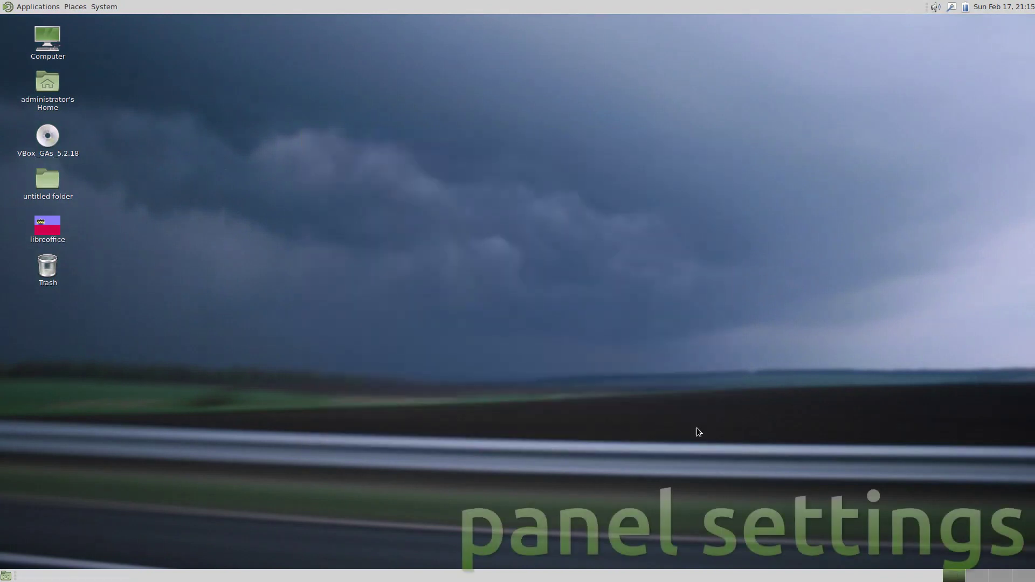
- View the MATE Panel's About information and open the Managing Panels page in a maximized Desktop User Guide
right_click(219, 576)
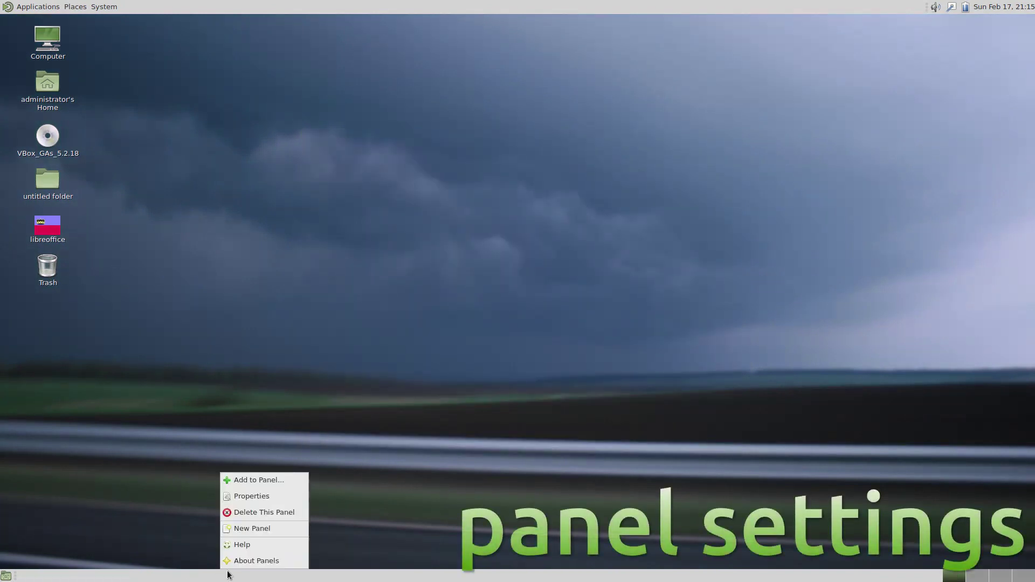
left_click(233, 562)
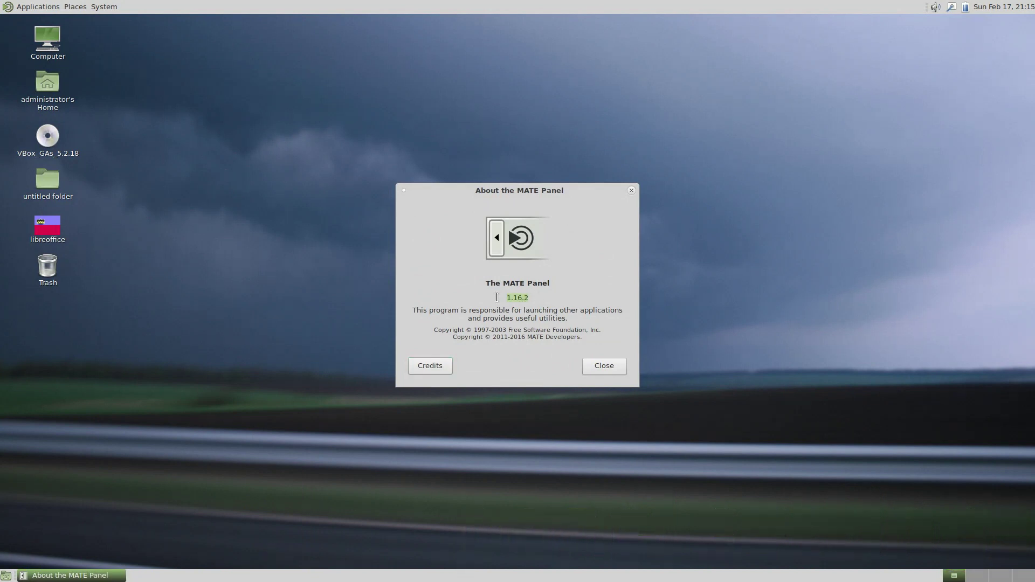
right_click(501, 579)
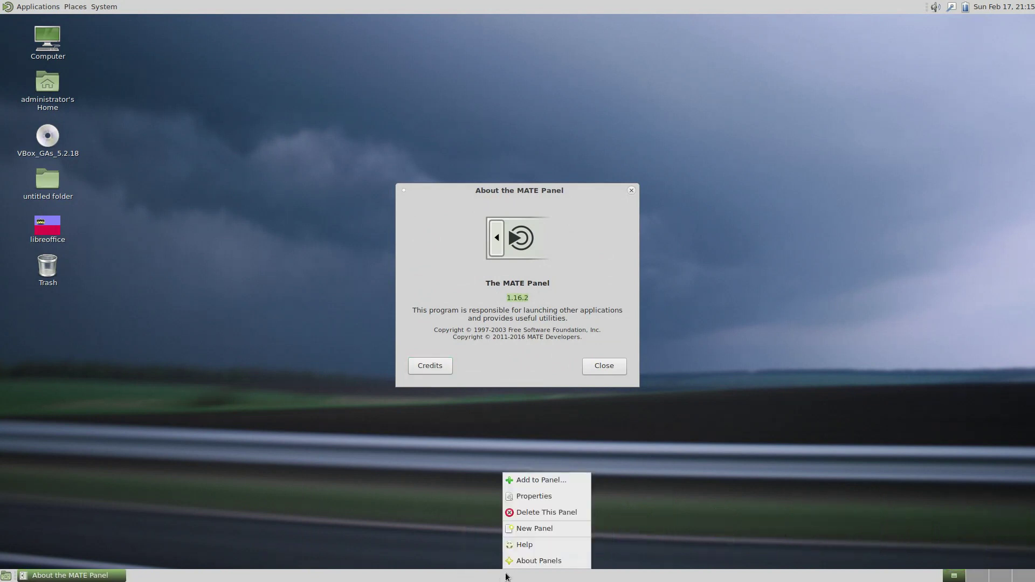
left_click(519, 546)
left_click_drag(553, 133, 528, 3)
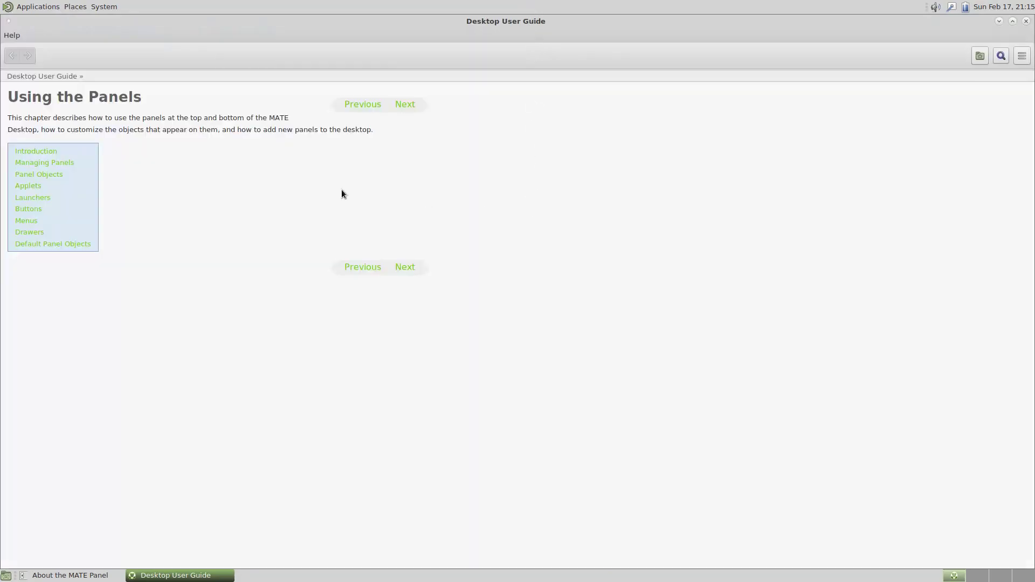
left_click(70, 163)
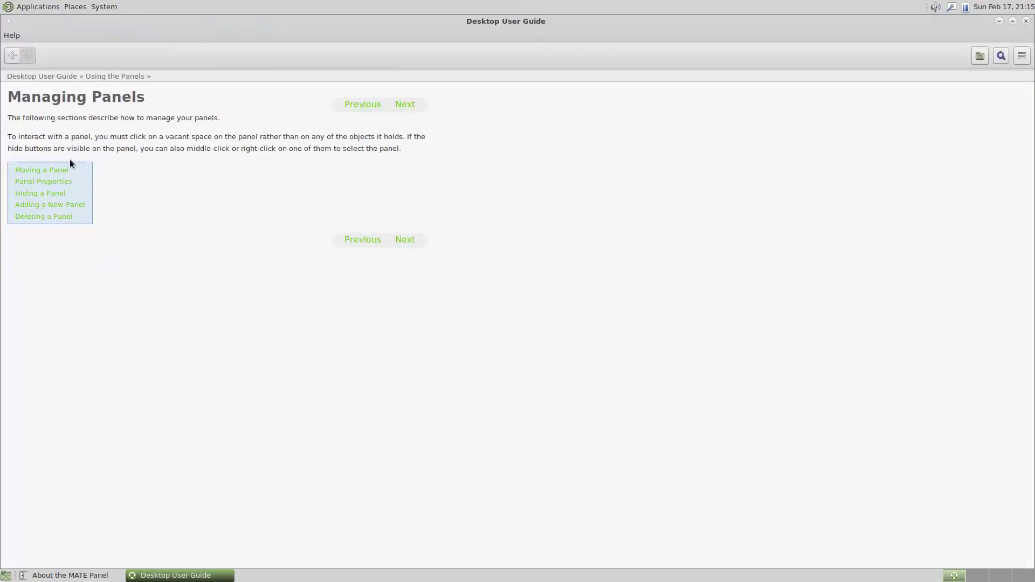
- Open the bottom panel's properties and try the Left and Right orientations before setting it back to Bottom
right_click(467, 577)
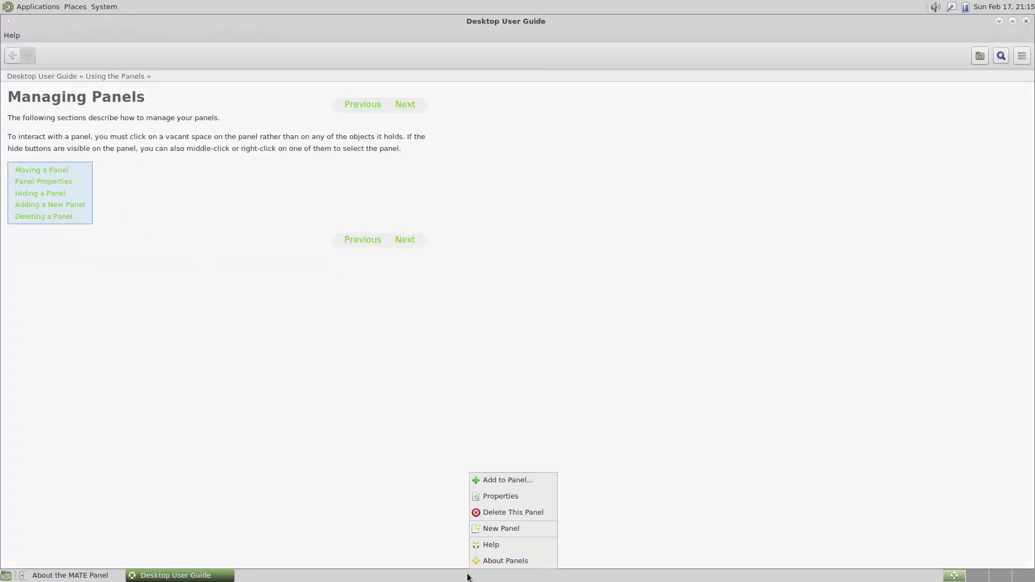
left_click(478, 496)
left_click(531, 254)
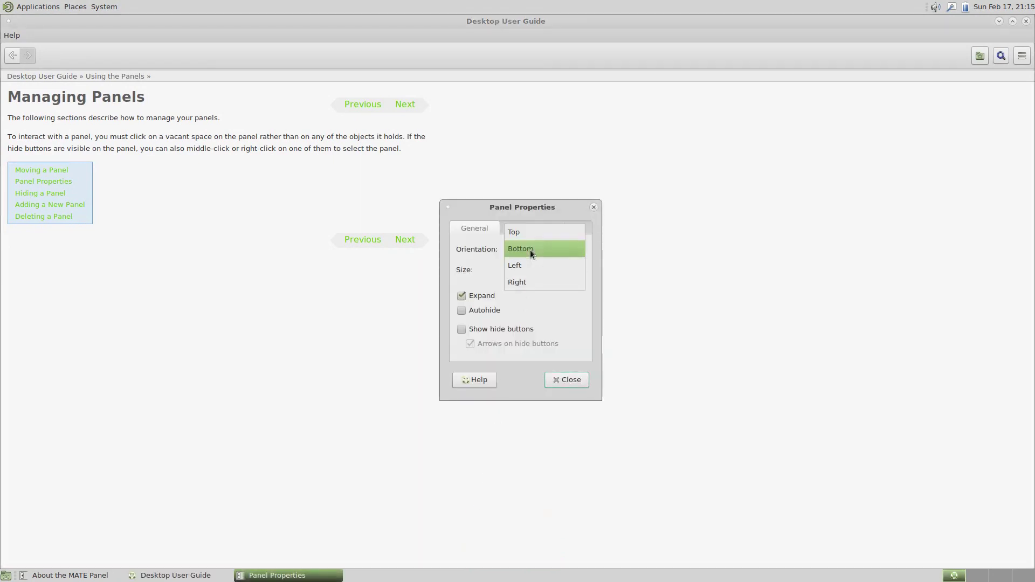
left_click(528, 263)
left_click(528, 253)
left_click(530, 264)
left_click(531, 255)
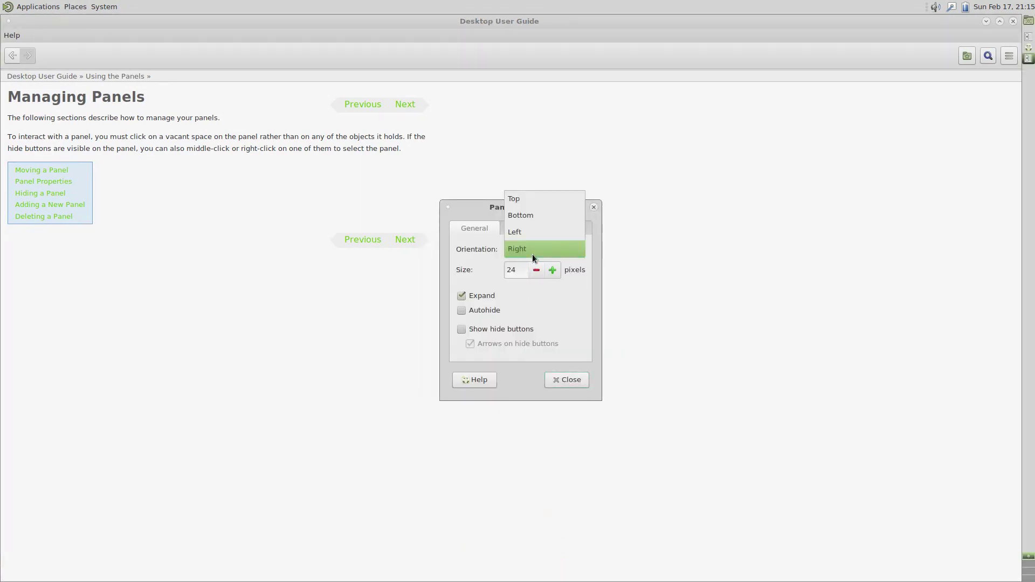
left_click(531, 222)
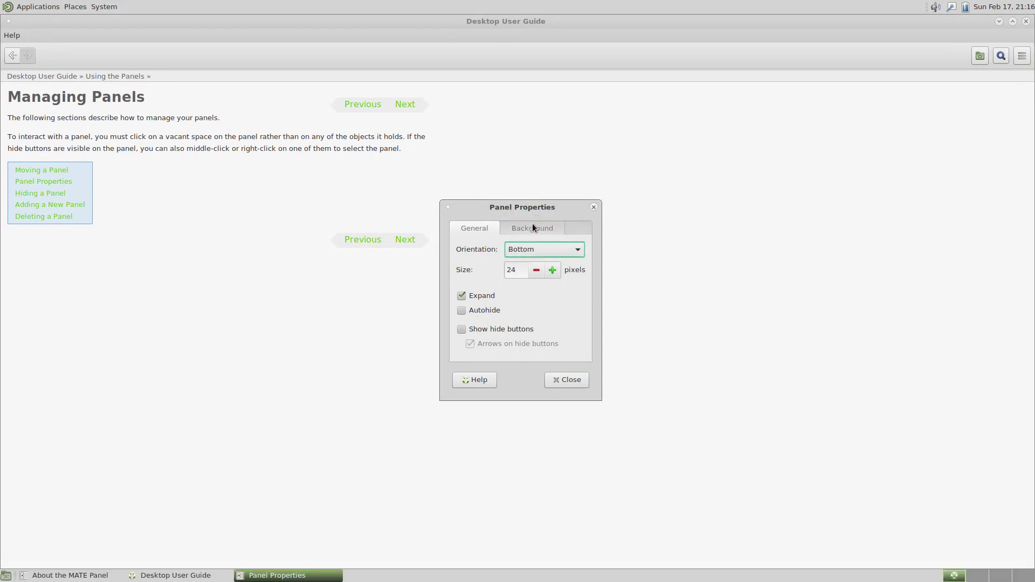
- Increase the bottom panel's size to 30 pixels
left_click(555, 270)
left_click(555, 270)
left_click(554, 270)
left_click(555, 270)
left_click(555, 270)
left_click(555, 270)
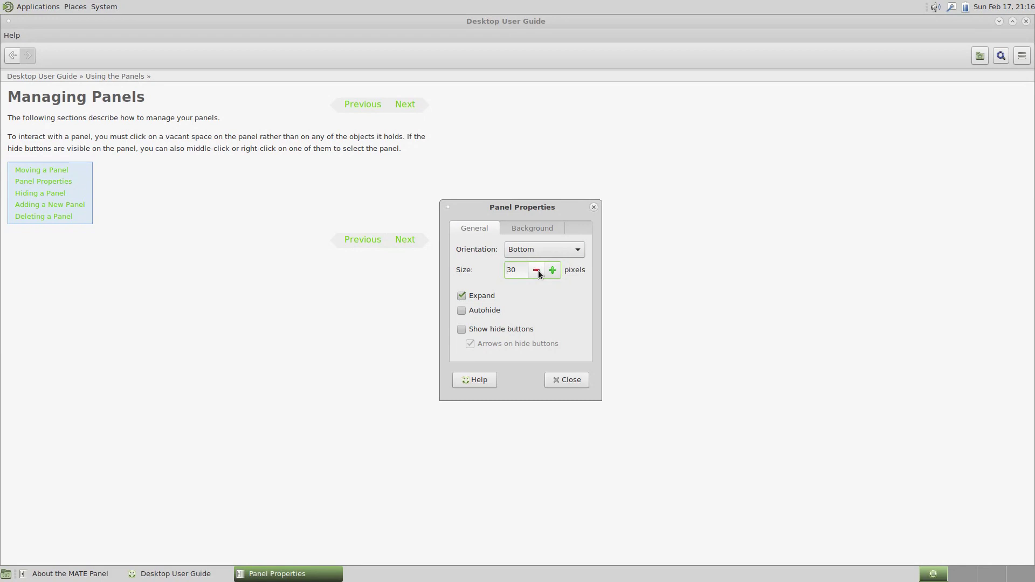
- Try a solid color background at 85.1 opacity and the background image option, and restore None (use system theme)
left_click(515, 230)
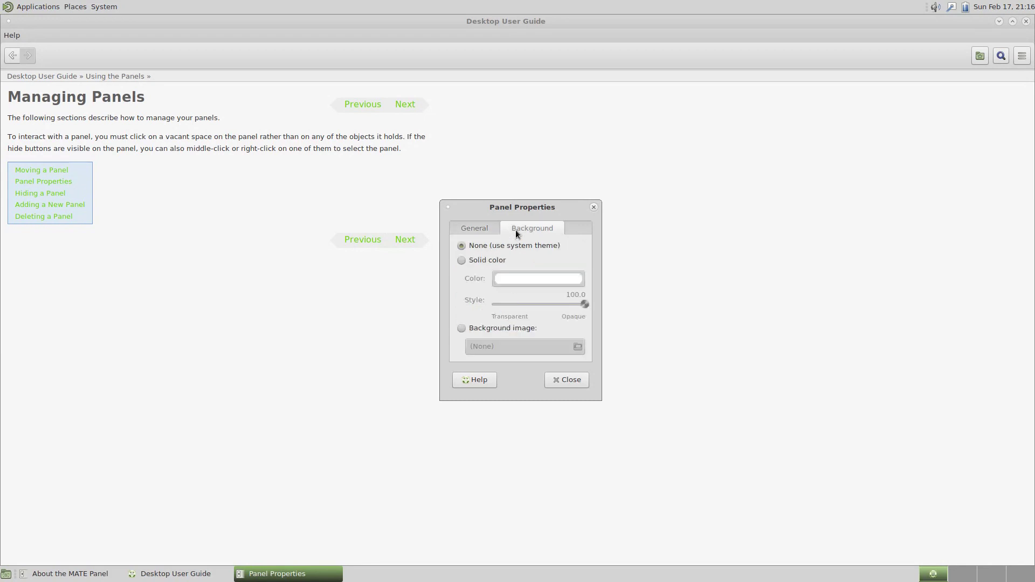
left_click(462, 261)
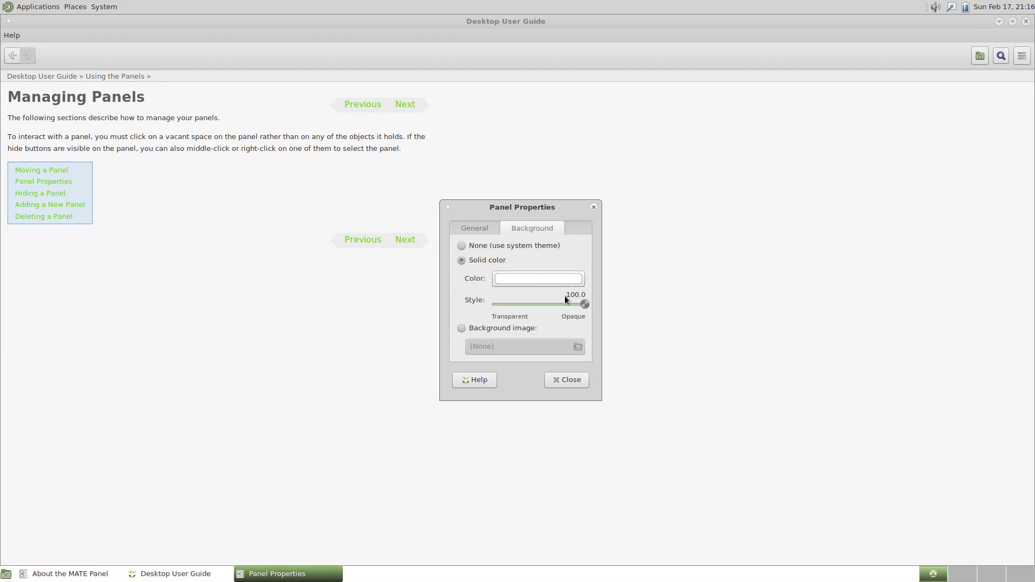
mouse_move(581, 301)
left_mouse_down()
mouse_move(482, 299)
mouse_move(571, 294)
left_mouse_up()
left_click(461, 328)
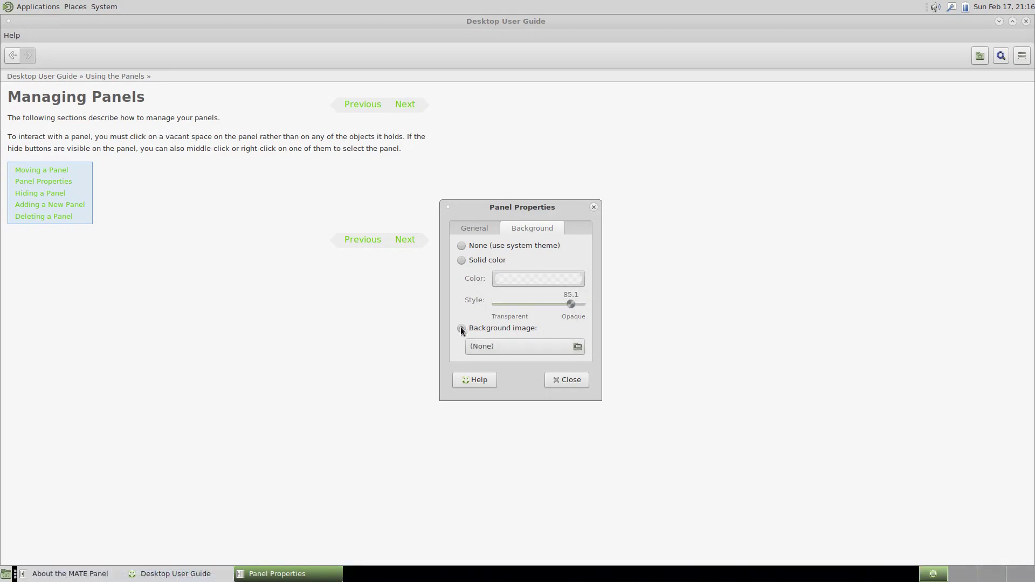
left_click(468, 245)
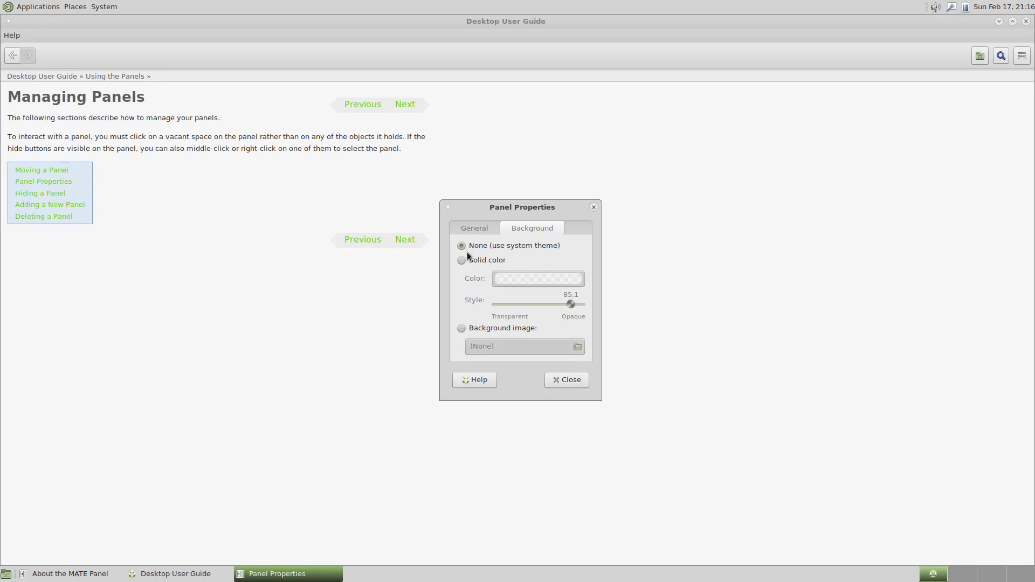
- Close the Panel Properties dialog, toggle showing the desktop, and close the About the MATE Panel and Desktop User Guide windows
left_click(555, 379)
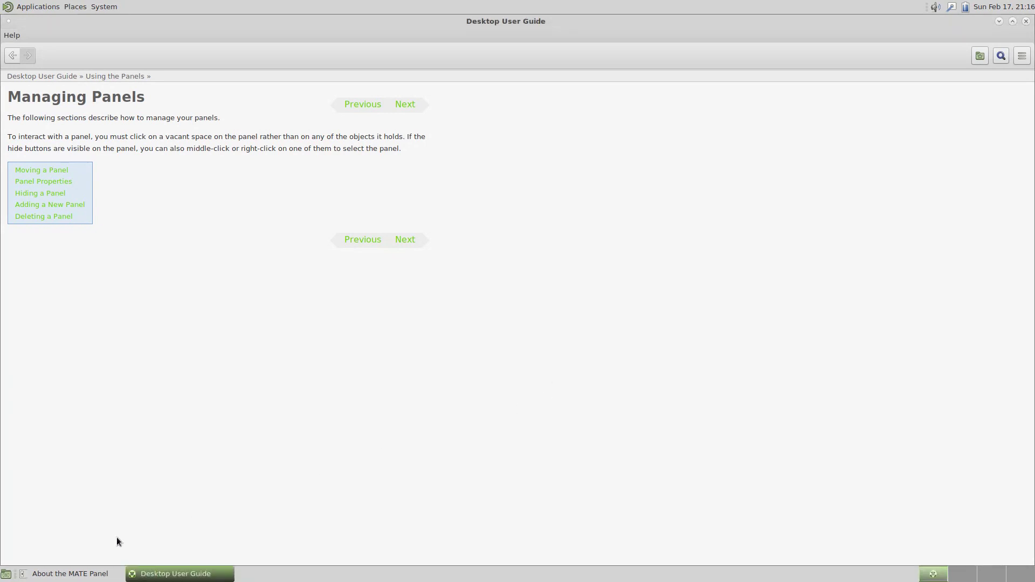
left_click(5, 575)
left_click(5, 576)
right_click(38, 573)
left_click(37, 564)
right_click(81, 572)
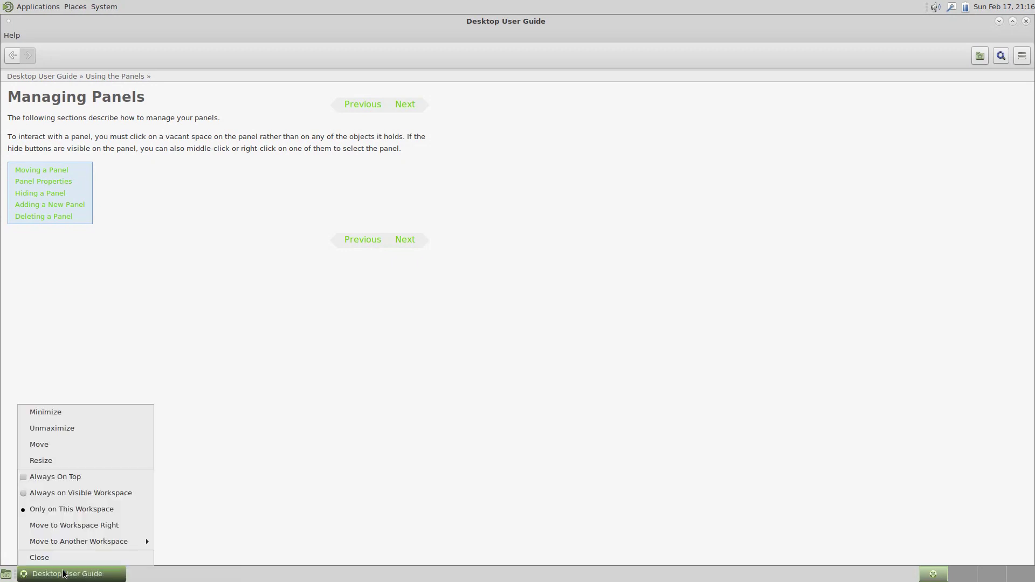
left_click(91, 560)
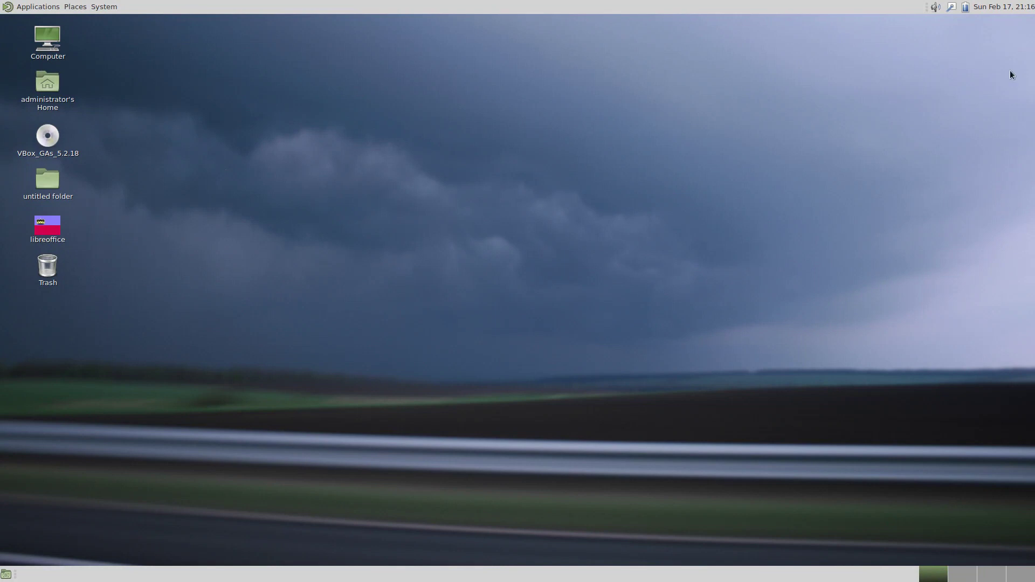
- Examine the clock's calendar, the battery status, the volume control and the indicator between them in the upper panel
left_click(1001, 7)
left_click(1002, 7)
left_click(965, 7)
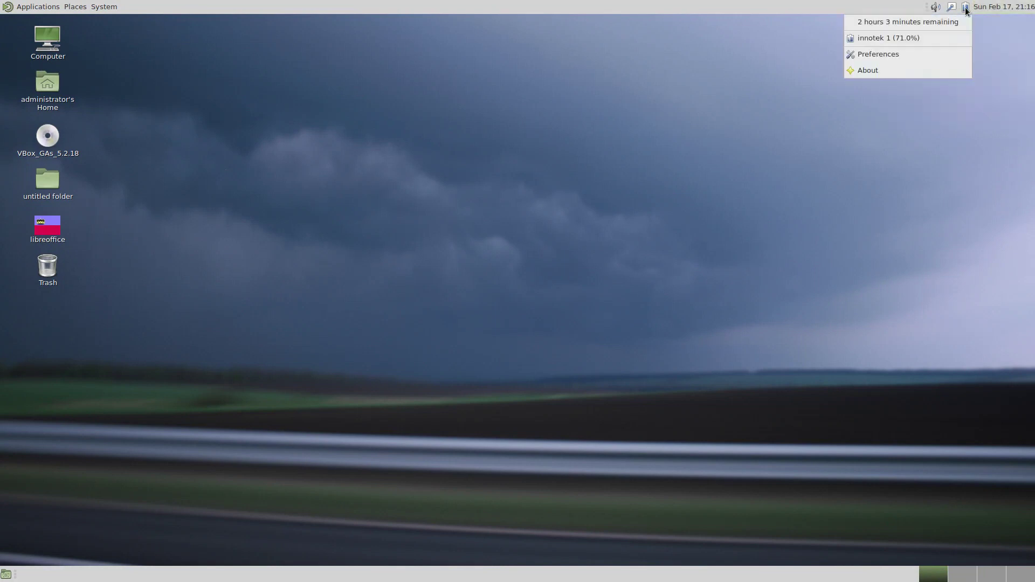
left_click(965, 8)
left_click(953, 7)
left_click(953, 7)
left_click(939, 8)
left_click(938, 7)
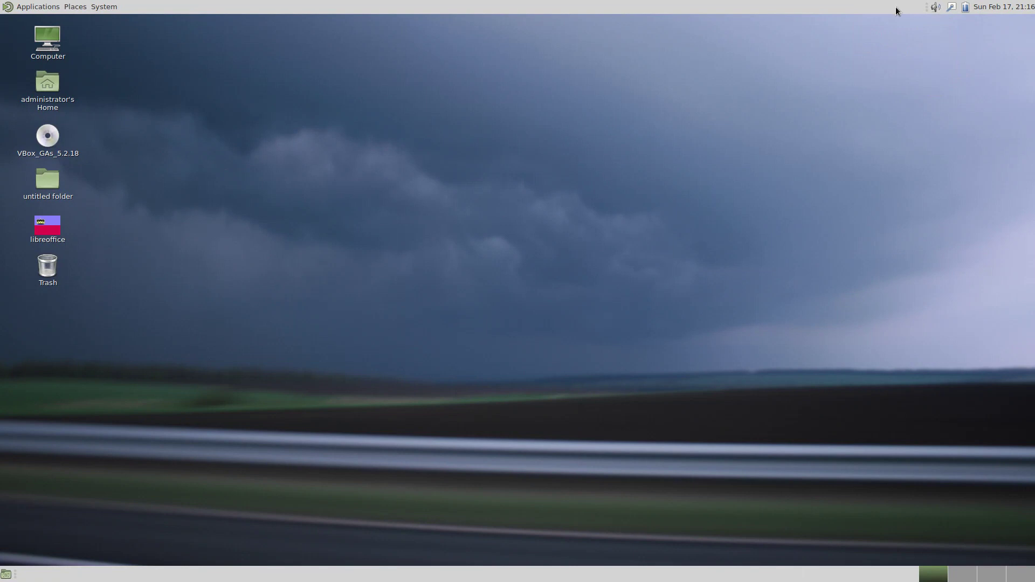
- Browse the system preferences categories, open Synaptic Package Manager and dismiss its Quick Introduction
left_click(112, 10)
mouse_move(112, 24)
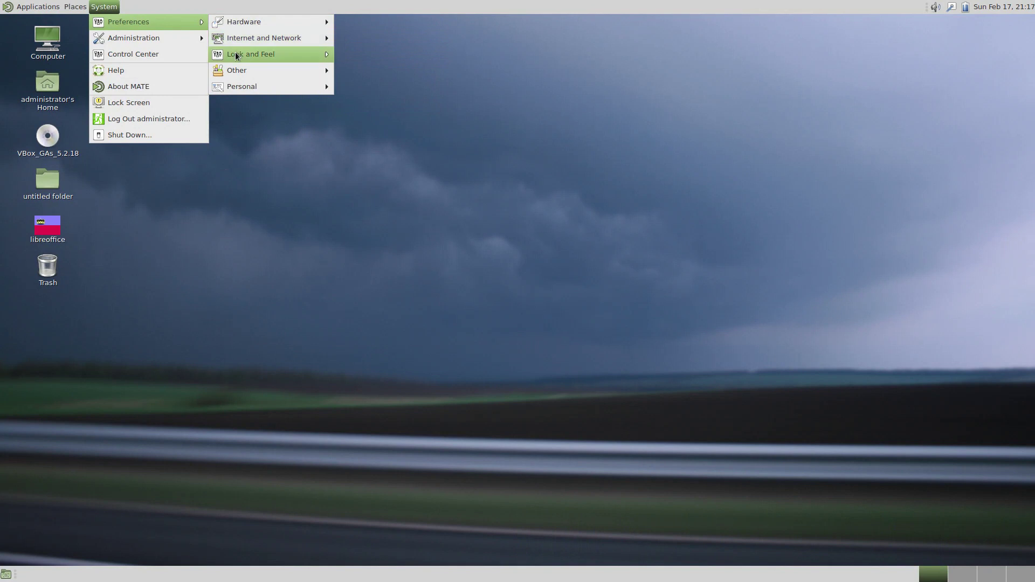
mouse_move(238, 92)
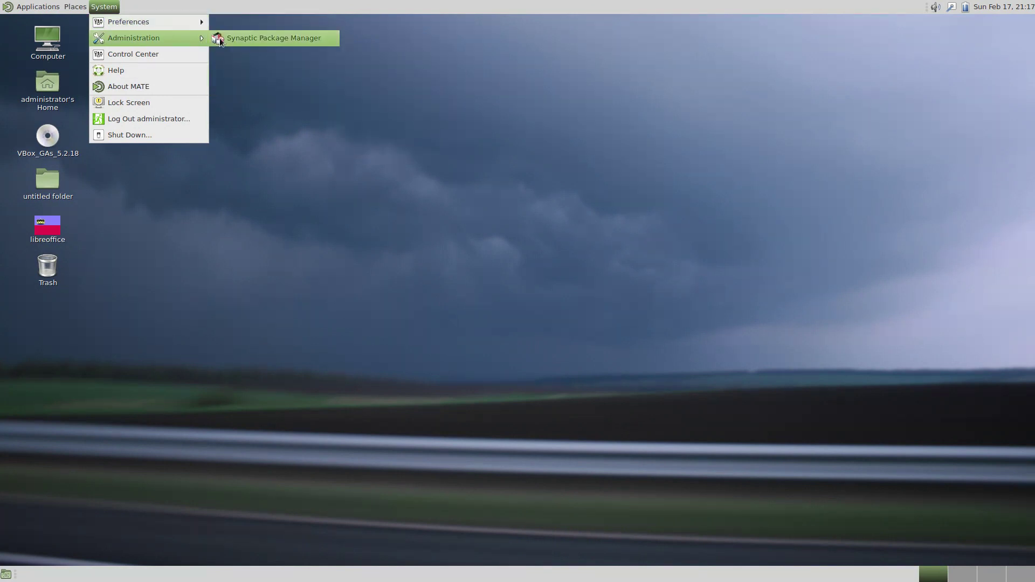
left_click(220, 39)
key("Return")
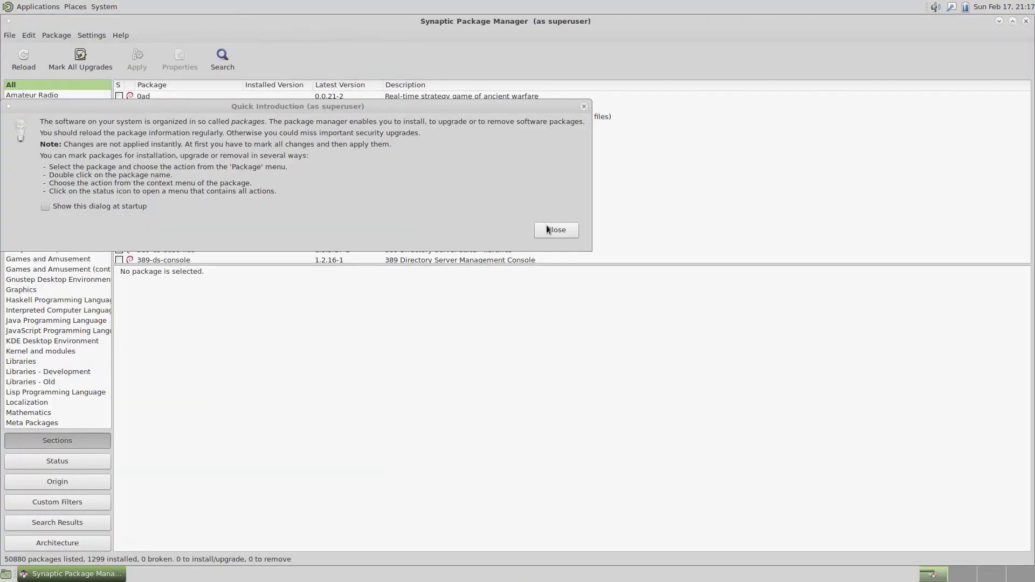
left_click(547, 229)
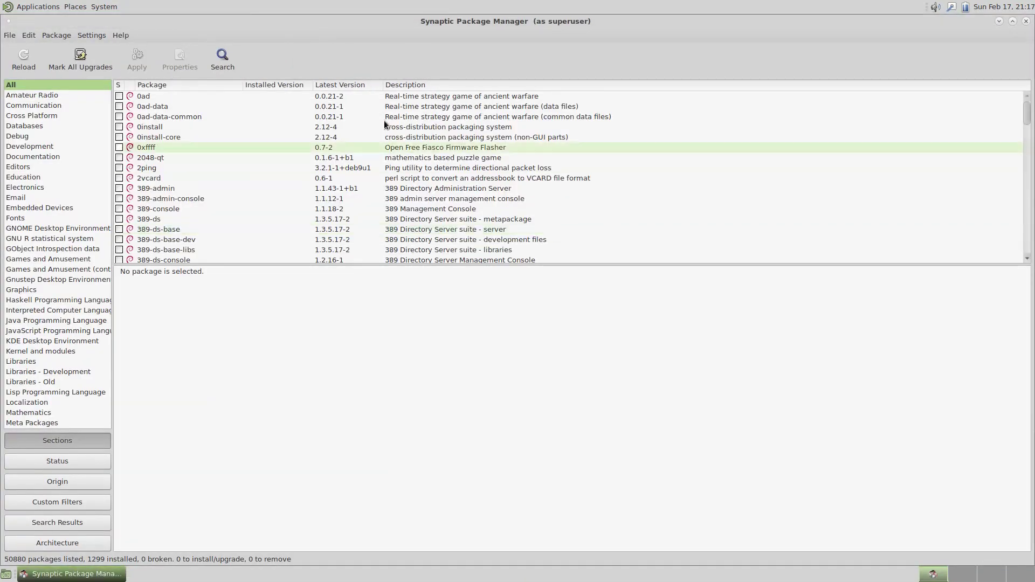
- Search the package list for kdenlive
left_click(227, 53)
type("kdenlive")
key("Return")
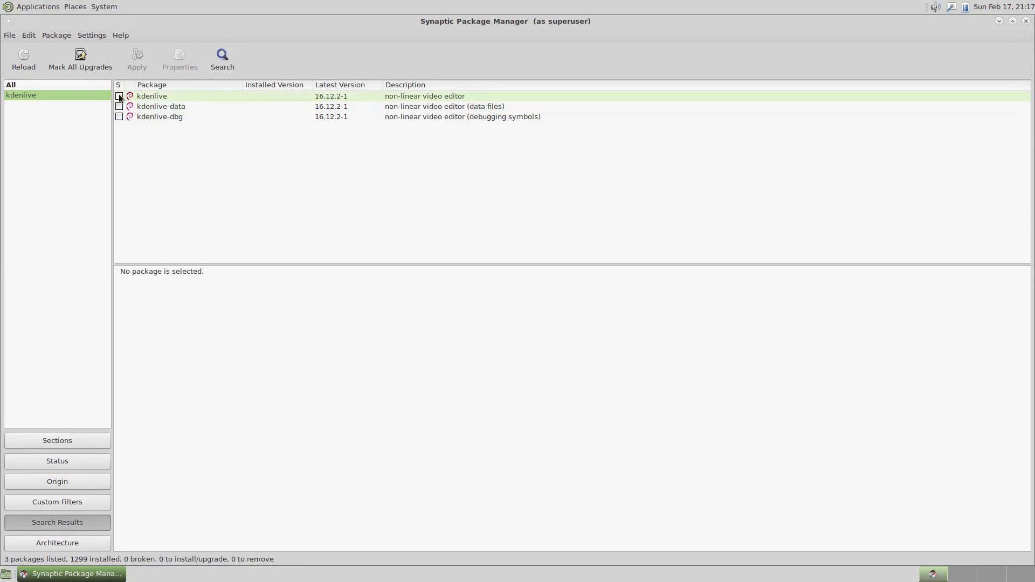
- Mark the kdenlive package for installation together with its required packages and apply the changes
left_click(119, 98)
left_click(145, 114)
left_click(595, 388)
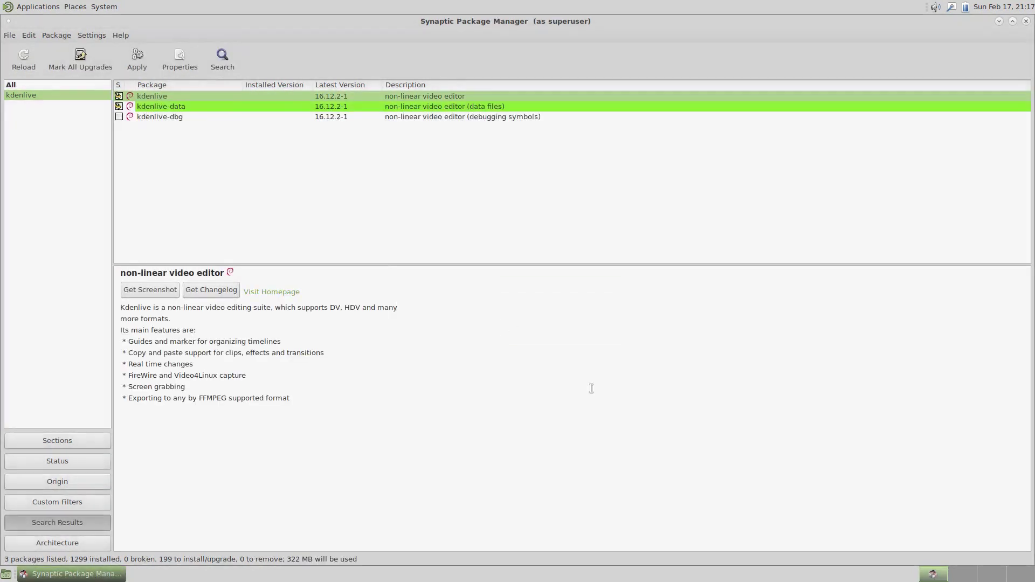
left_click(138, 56)
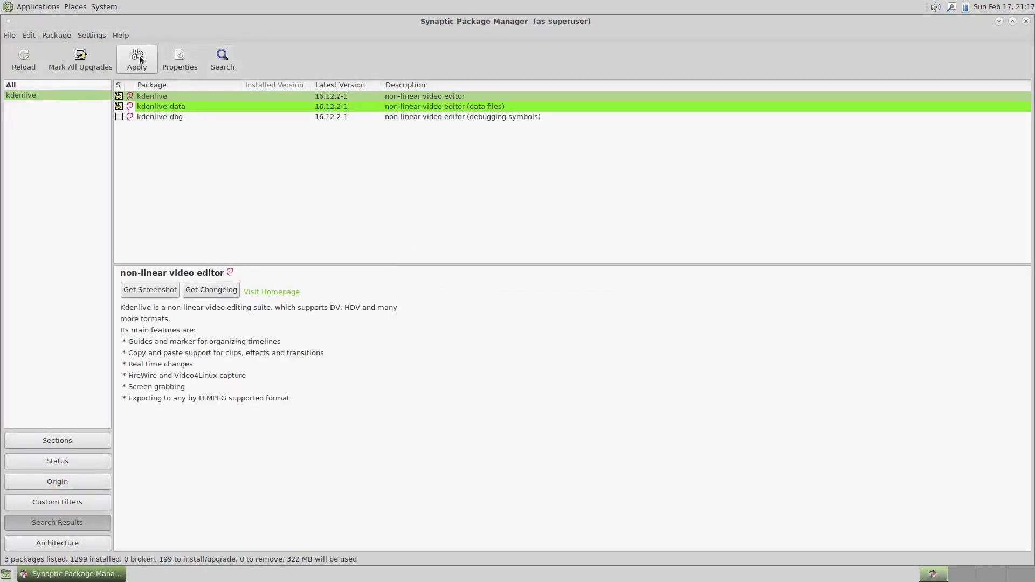
left_click(659, 401)
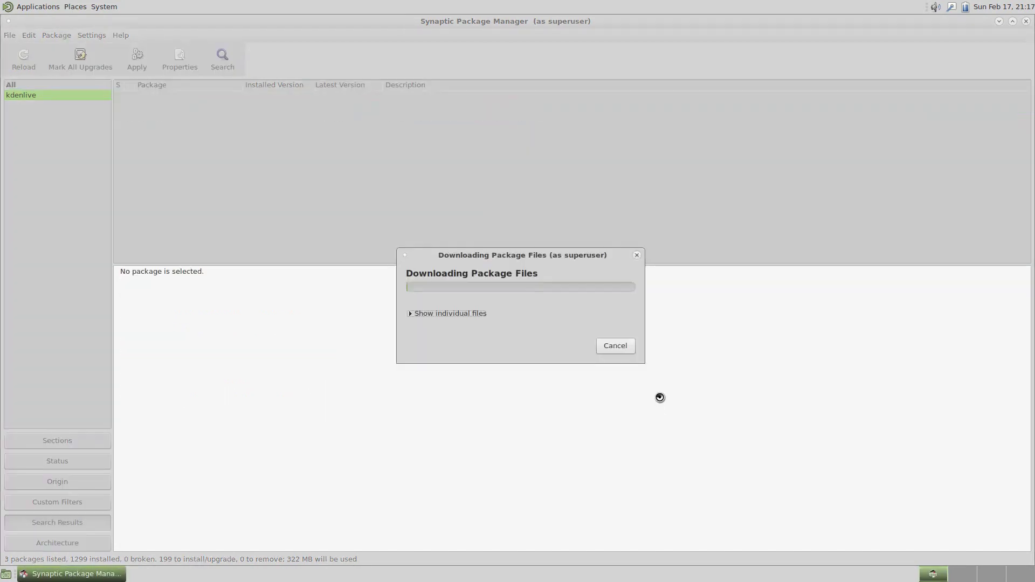
- View the Desktop User Guide and the About MATE information, closing each window
left_click(104, 7)
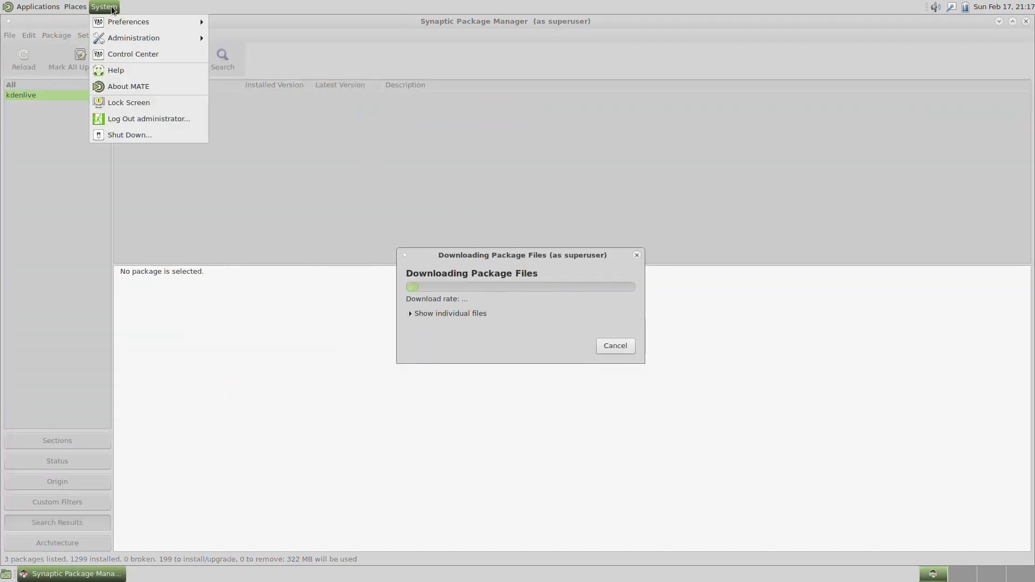
left_click(113, 70)
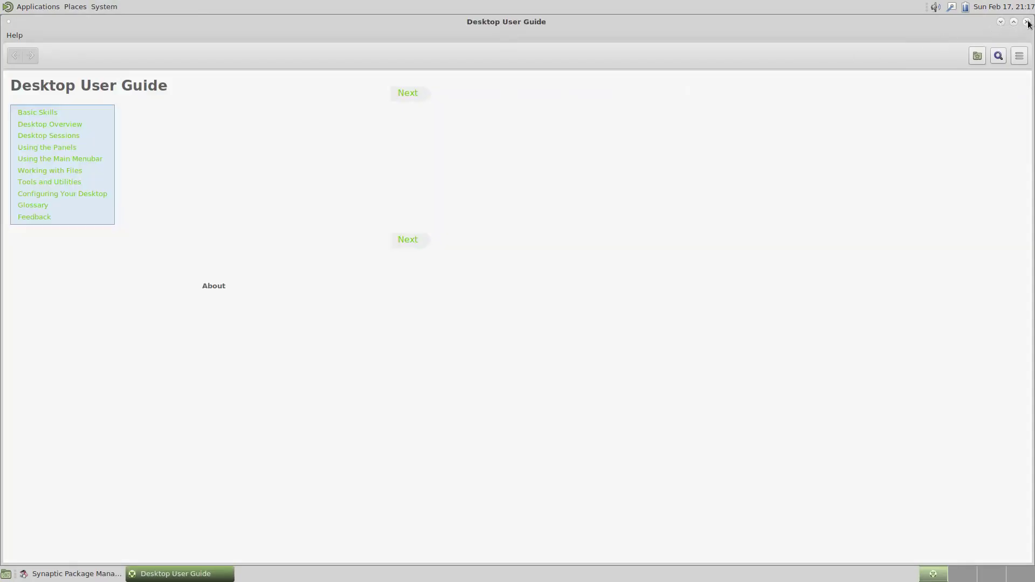
left_click(1028, 22)
left_click(101, 8)
left_click(113, 86)
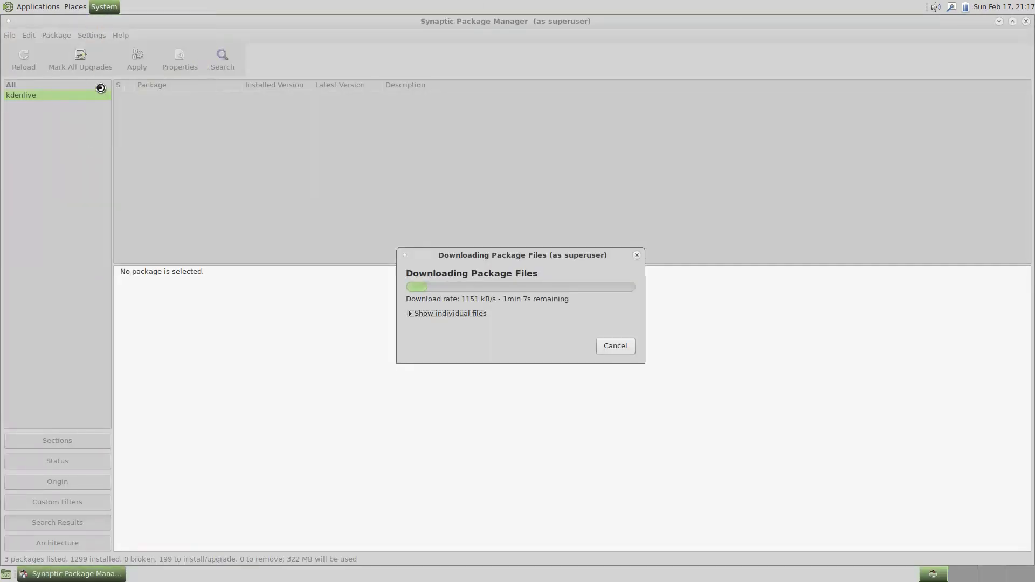
left_click(614, 366)
- Lock the screen and return to the desktop session
left_click(104, 6)
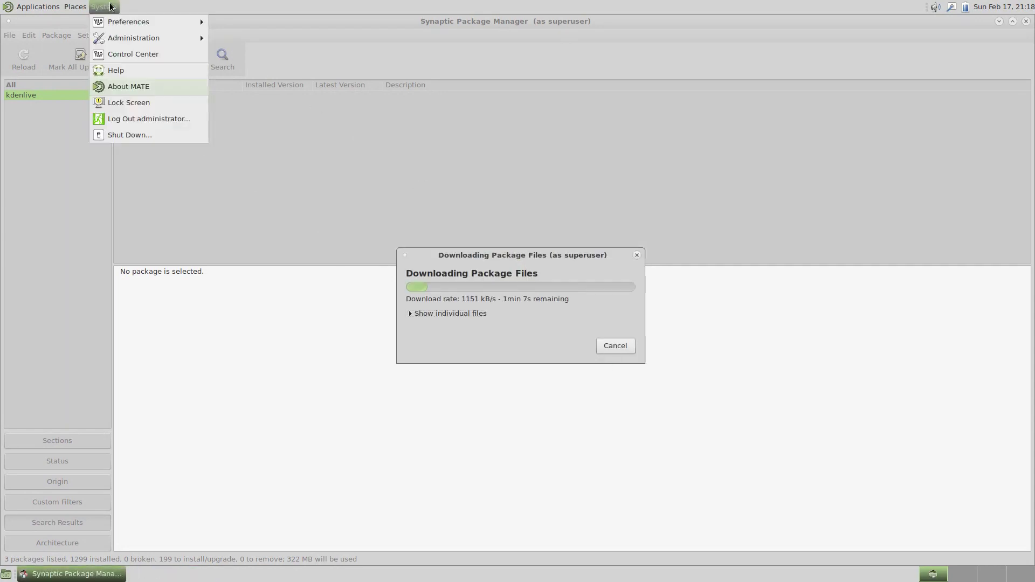
left_click(124, 108)
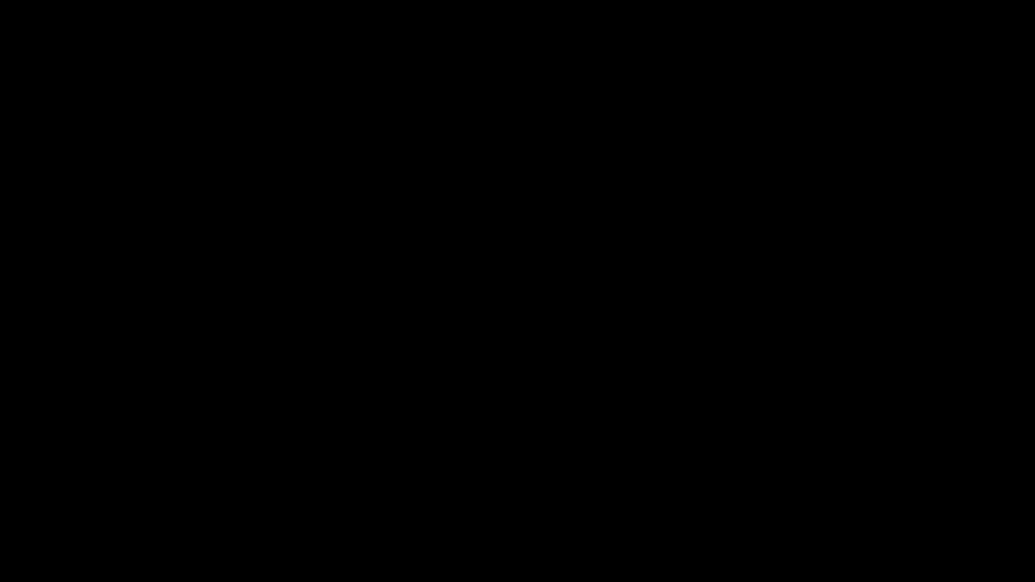
mouse_move(225, 183)
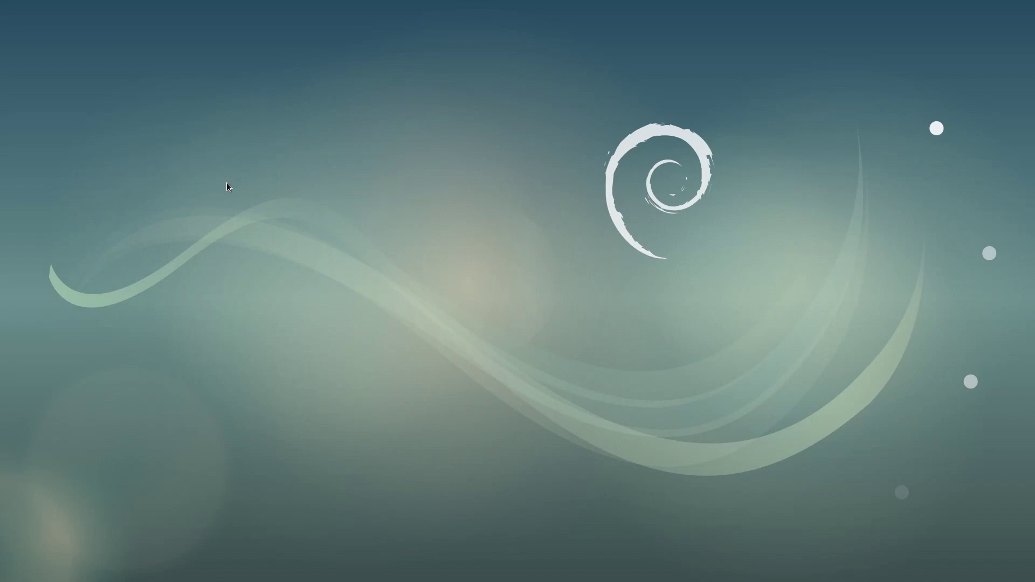
key("Return")
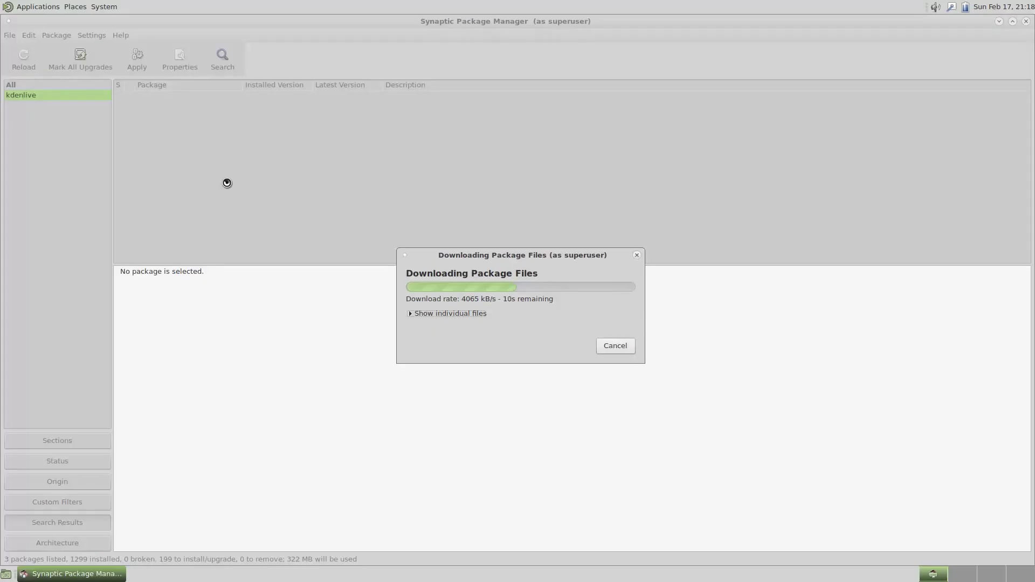
- Open the MATE Search Tool, look over its folder choice and additional search options, and close it
left_click(103, 6)
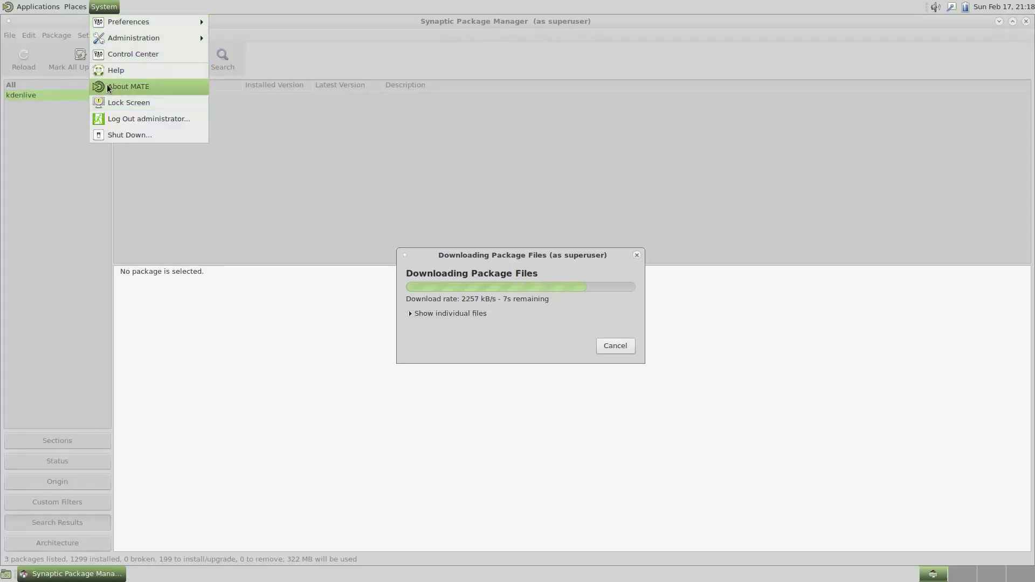
mouse_move(75, 7)
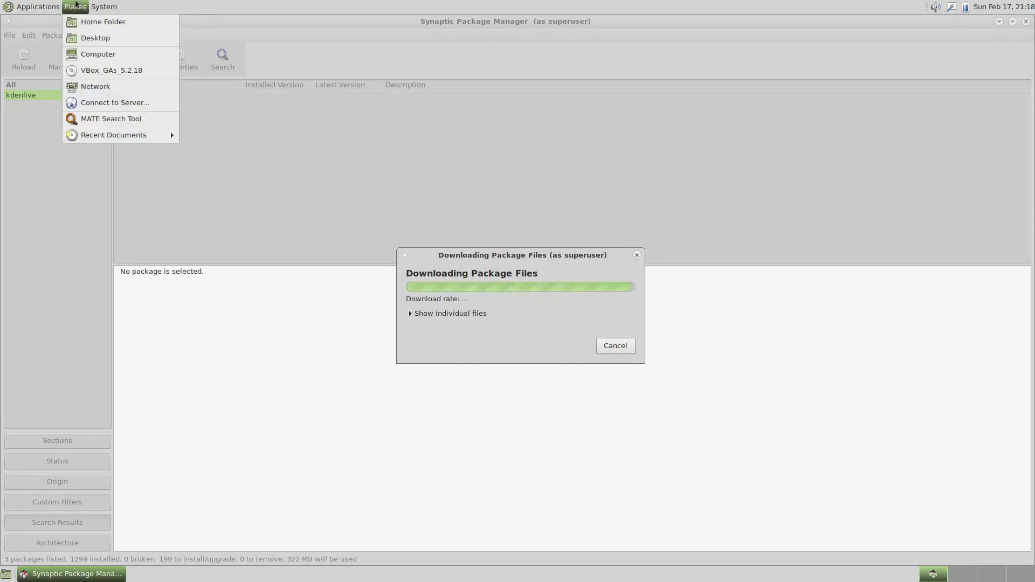
left_click(83, 122)
left_click(454, 243)
left_click(455, 244)
left_click(430, 261)
left_click(430, 263)
left_click(430, 263)
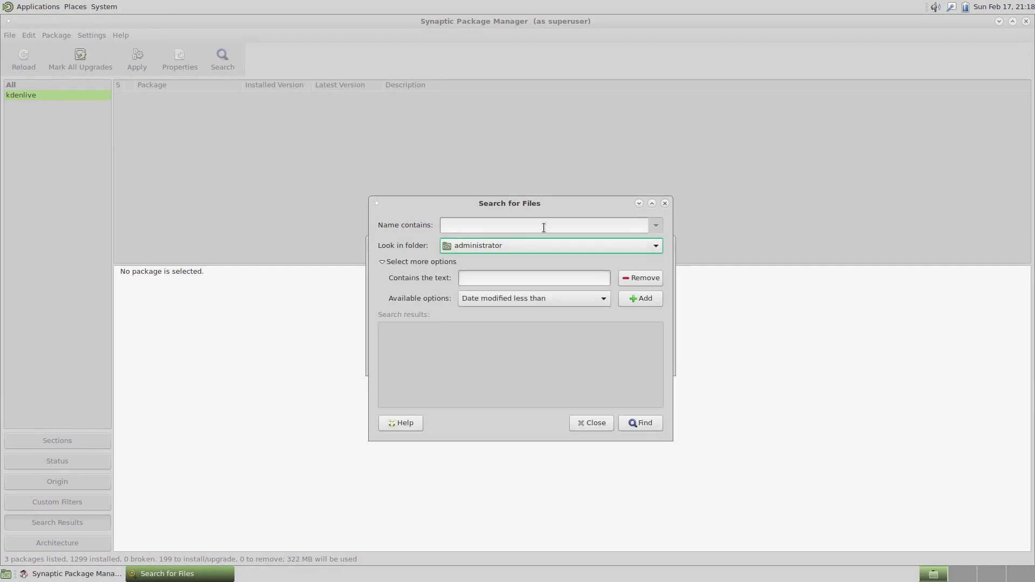
left_click(666, 204)
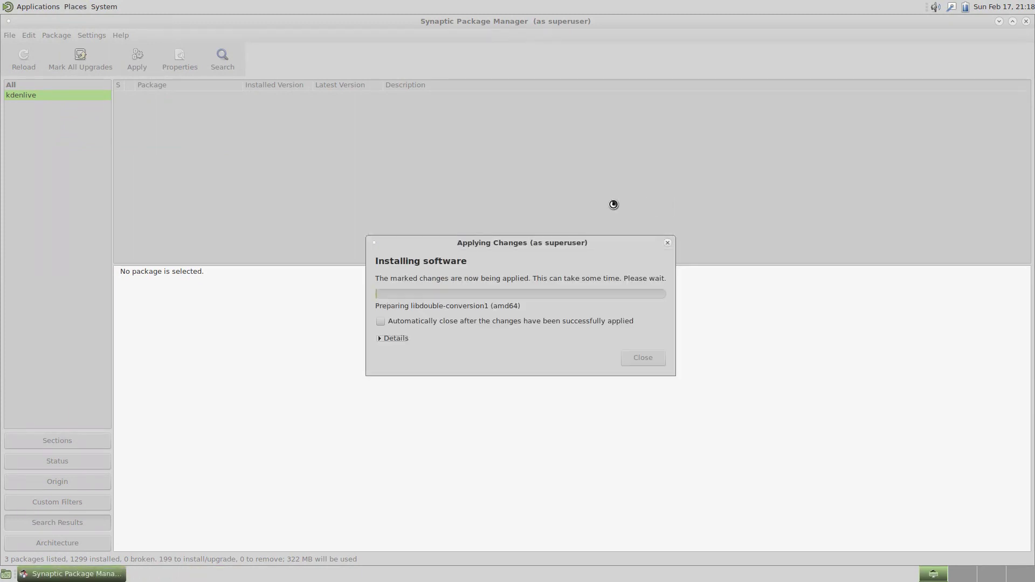
- Open the home folder, maximize its window, browse to the File System root and tile the window to the left half
left_click(75, 7)
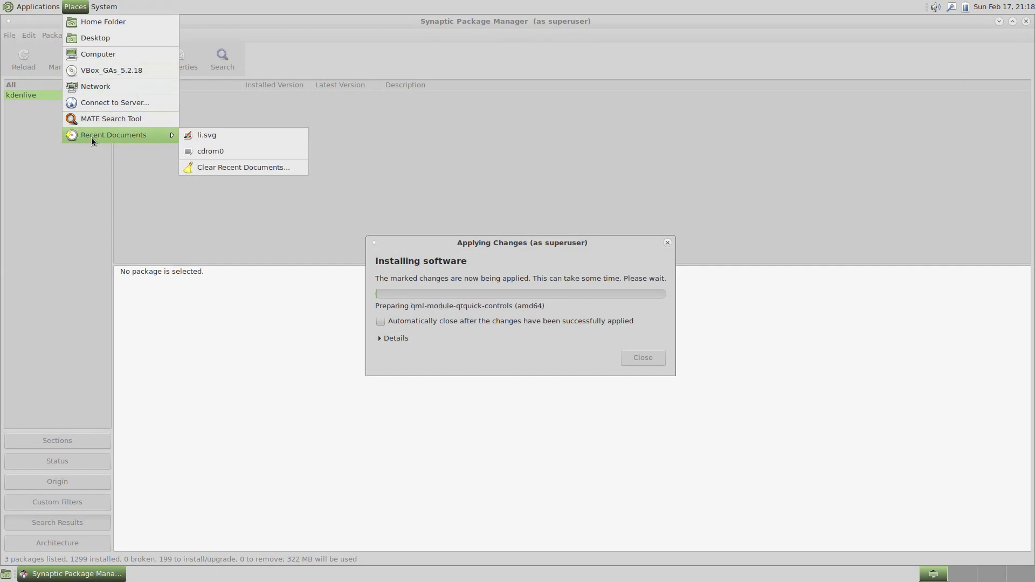
left_click(102, 22)
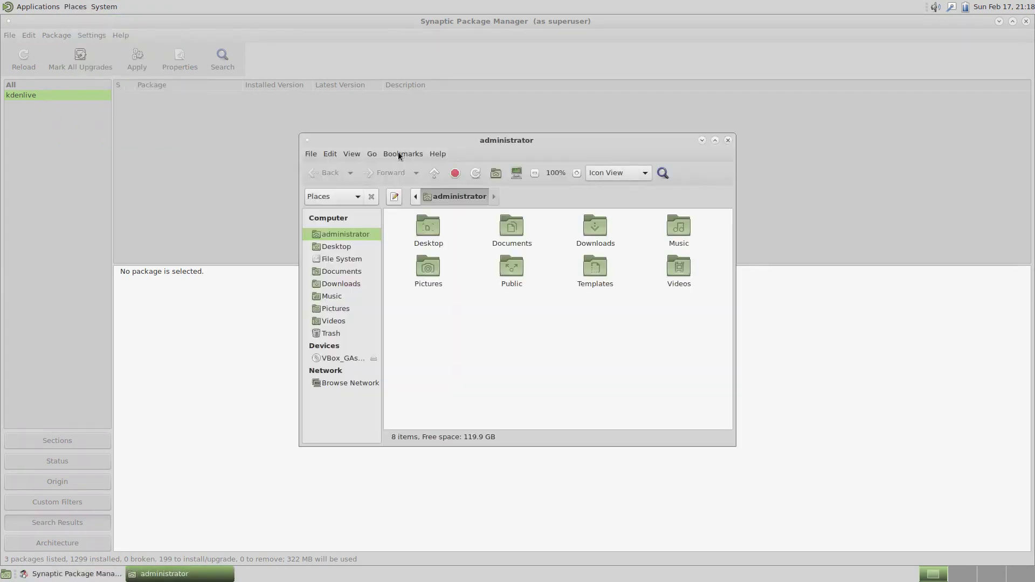
left_click_drag(433, 145, 410, 16)
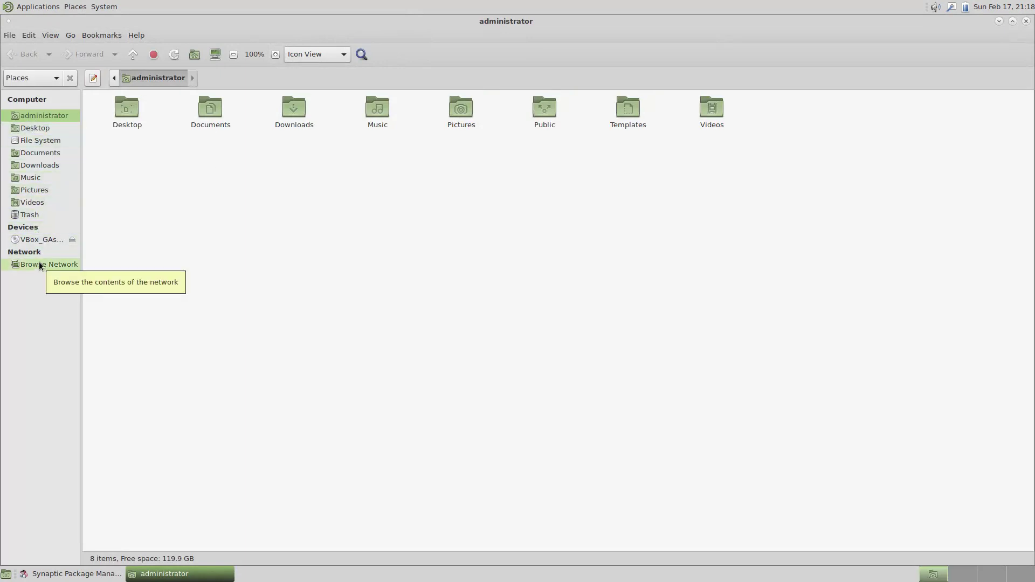
left_click(49, 142)
left_click_drag(416, 24, 1, 108)
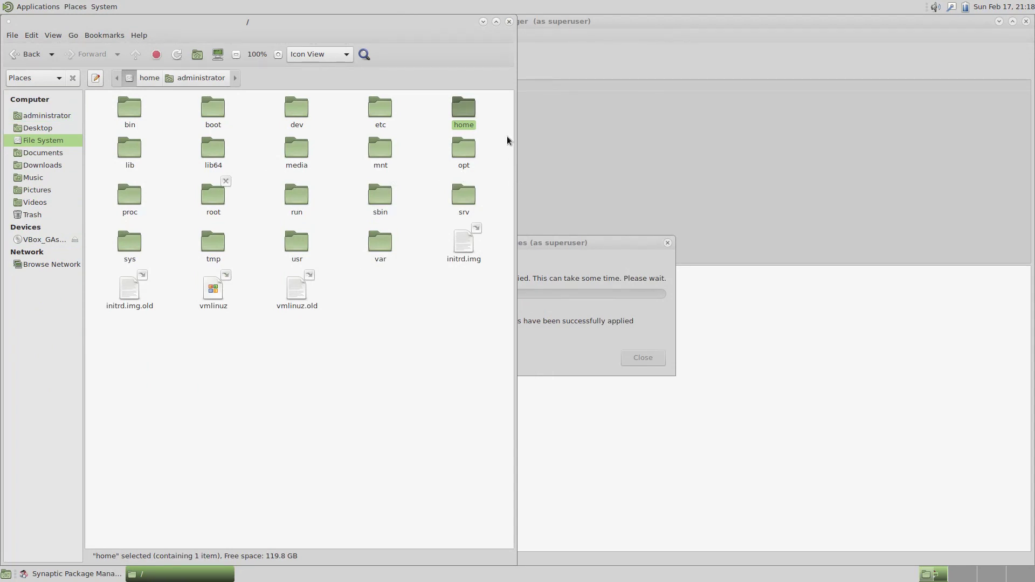
- Minimize and restore the file manager window, and go back to the home folder
left_click(518, 82)
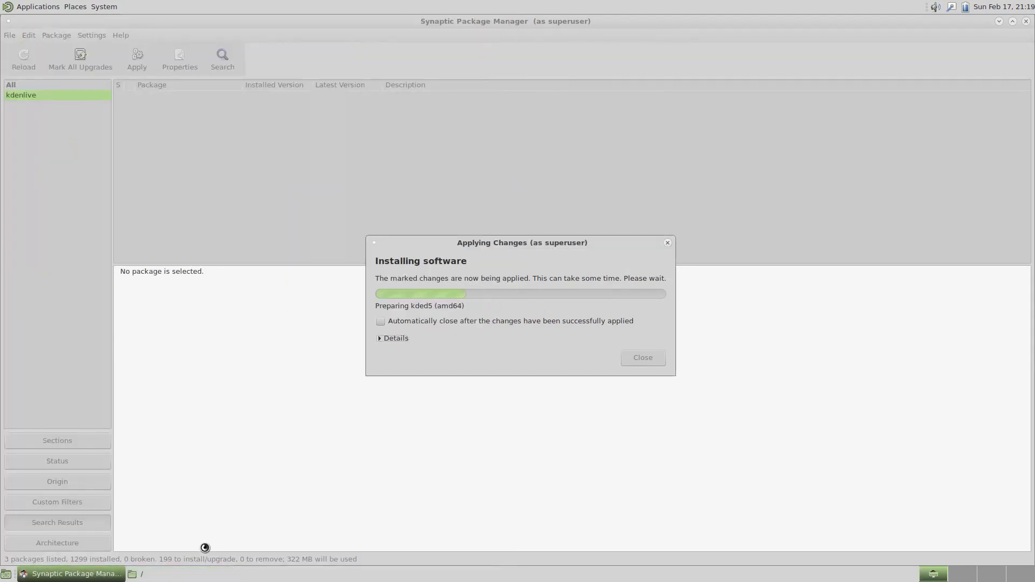
left_click(178, 574)
left_click(47, 116)
- View the file manager's About information and close it
left_click(139, 35)
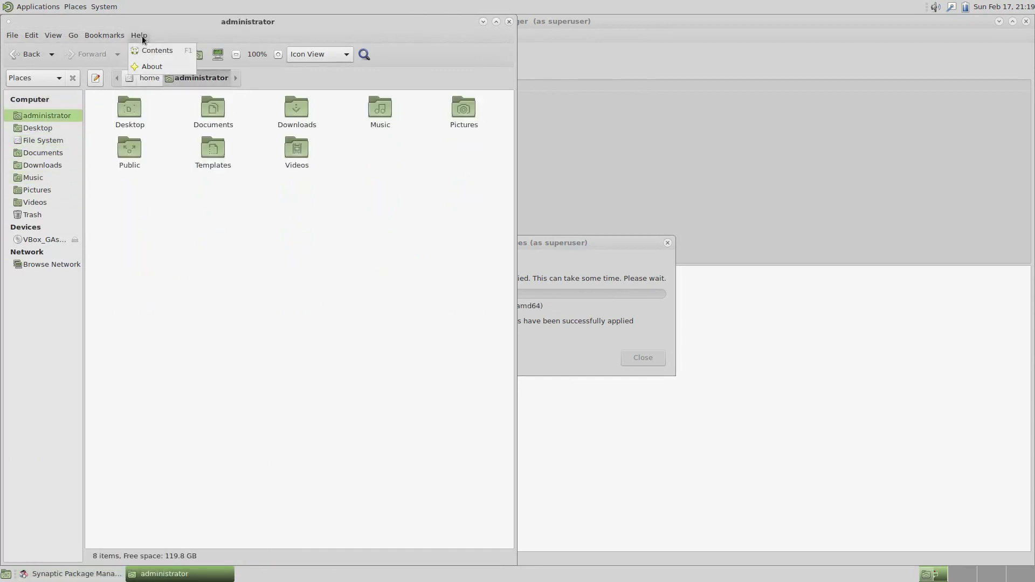
left_click(143, 65)
left_click(353, 388)
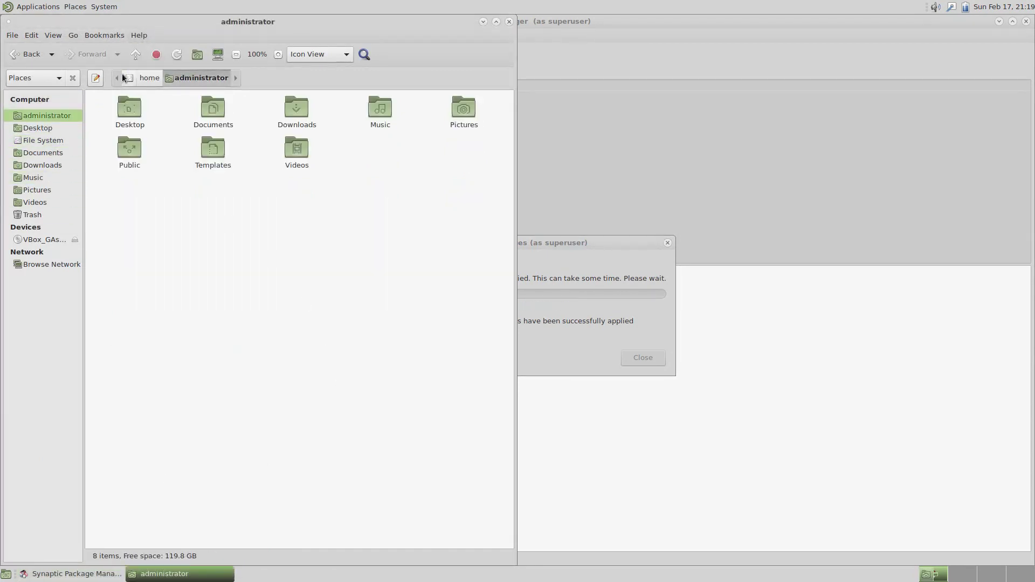
- Enlarge the home folder's icons to 400% and look over the available view modes and the file search
left_click(277, 54)
left_click(277, 55)
left_click(298, 54)
left_click(303, 65)
left_click(303, 62)
left_click(304, 75)
left_click(311, 54)
left_click(308, 28)
left_click(320, 51)
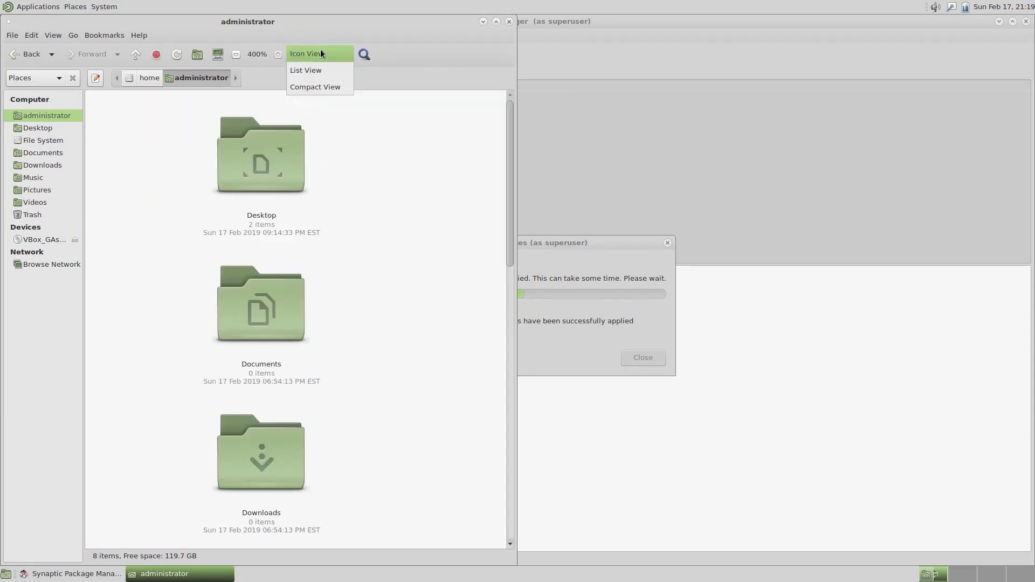
left_click(364, 54)
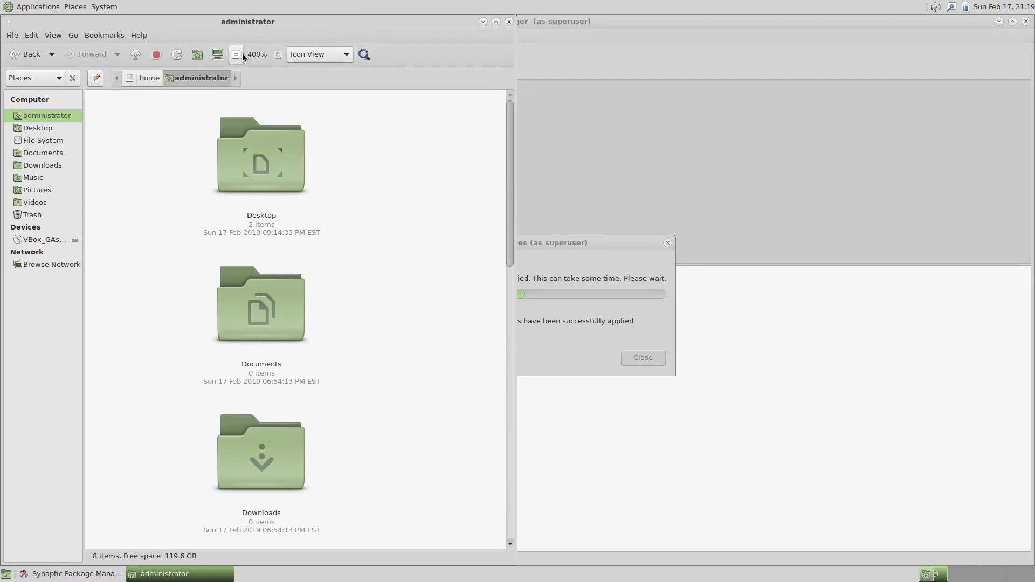
- Reduce the home folder's icon zoom and close the file manager window
left_click(236, 53)
left_click(237, 53)
left_click(237, 54)
left_click(509, 22)
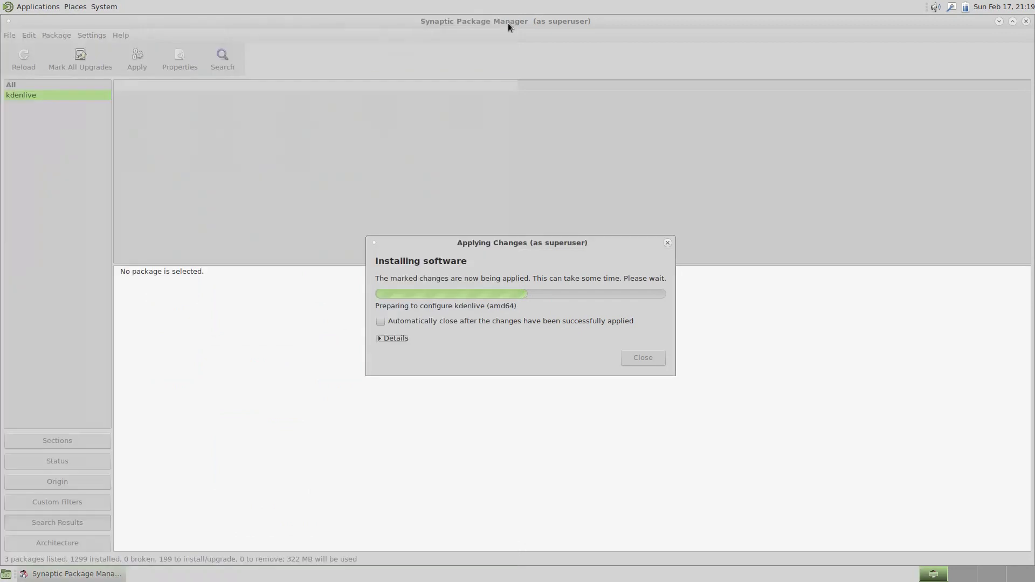
- Browse the application categories, open MATE System Monitor, move its window to the upper-right corner and view the System information
left_click(21, 6)
mouse_move(52, 26)
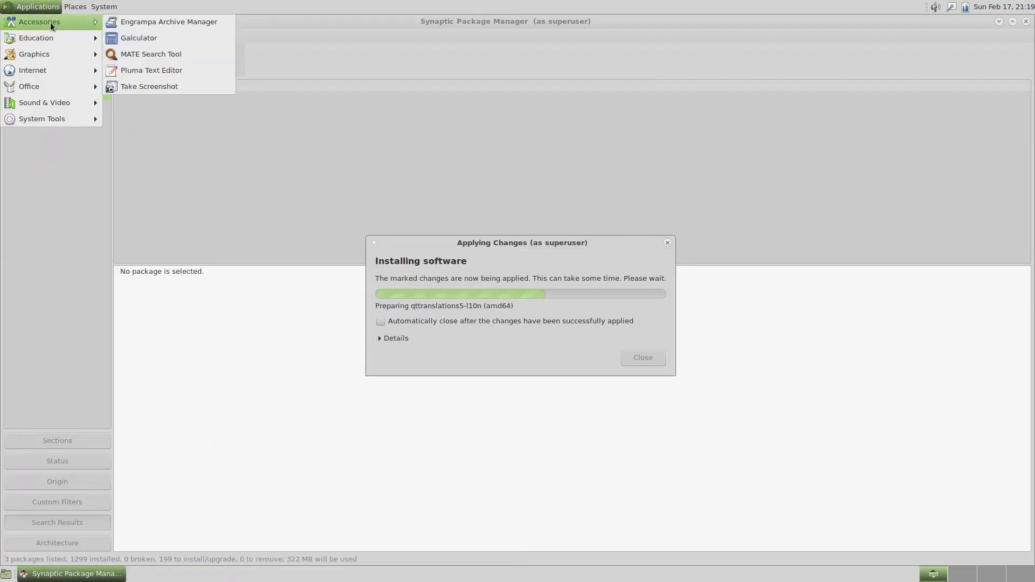
mouse_move(52, 57)
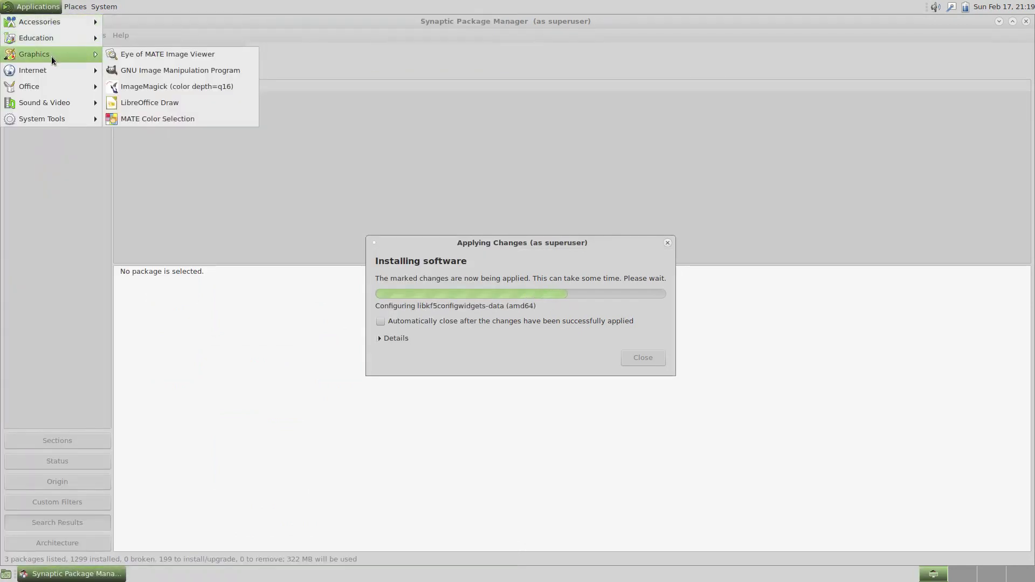
mouse_move(50, 90)
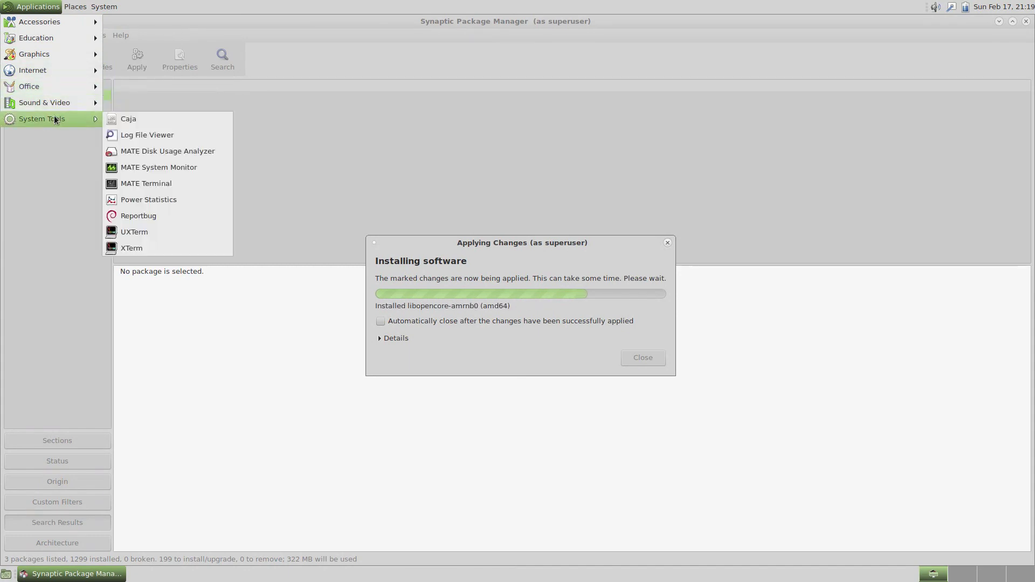
left_click(130, 169)
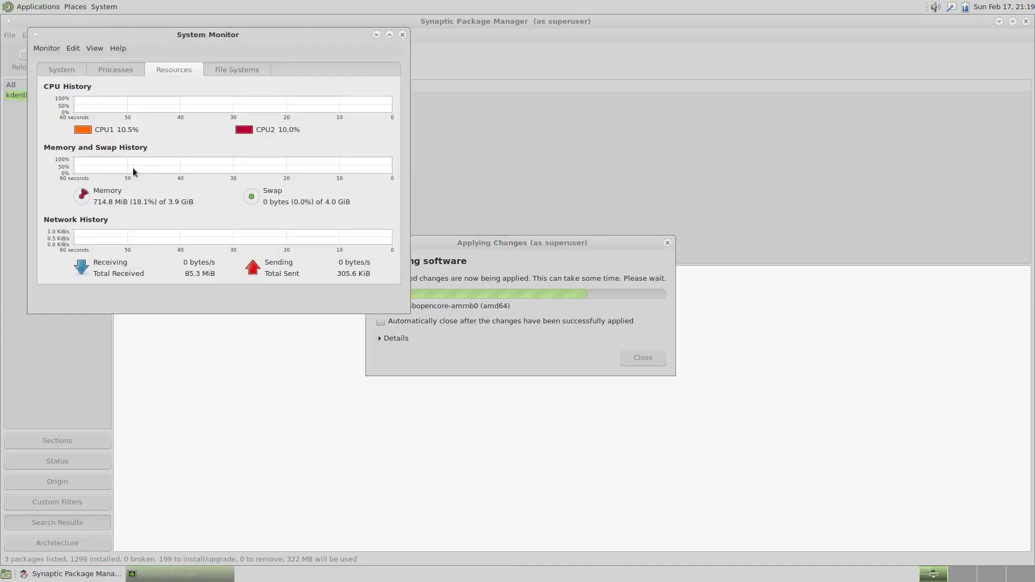
left_click_drag(190, 40, 797, 31)
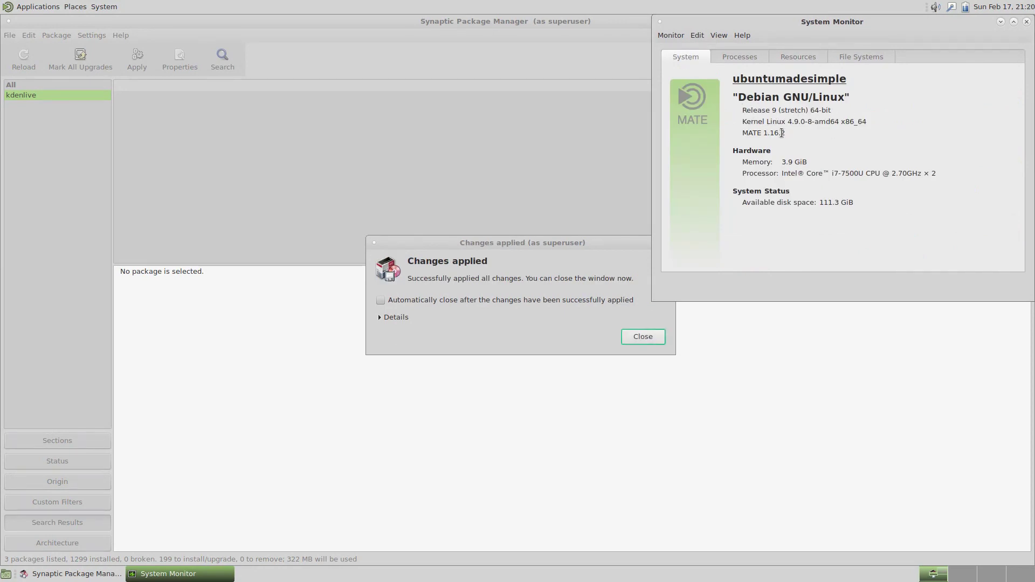
- Launch Kdenlive from the Sound & Video applications, dismiss the Changes applied notice and Kdenlive's welcome warnings, and close Synaptic Package Manager
left_click(56, 8)
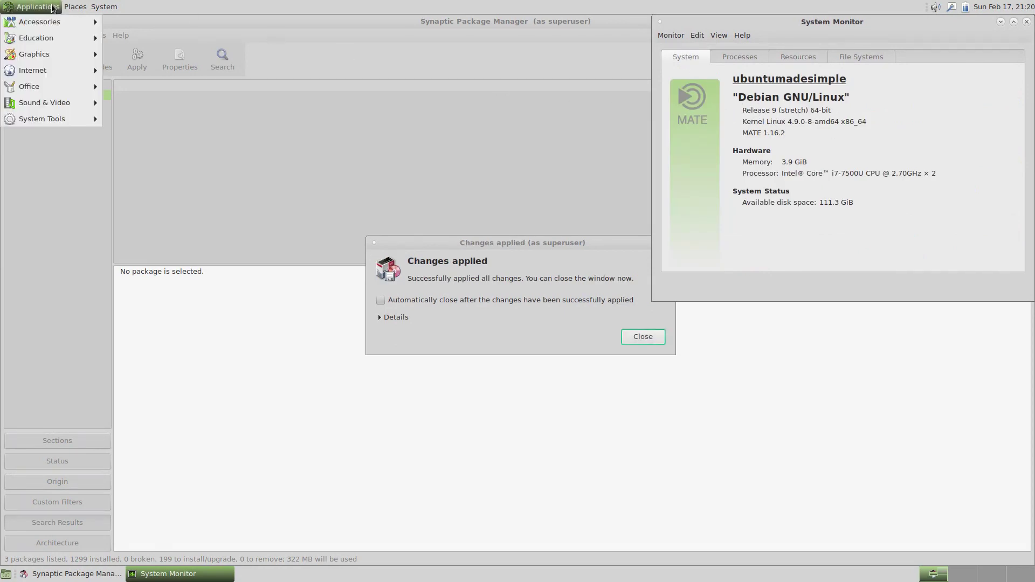
mouse_move(53, 102)
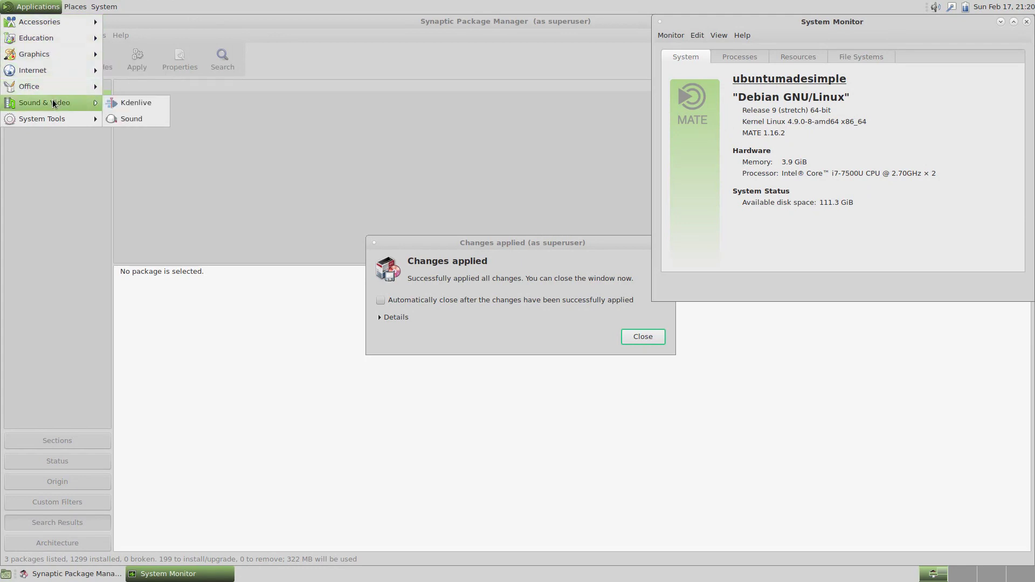
left_click(121, 103)
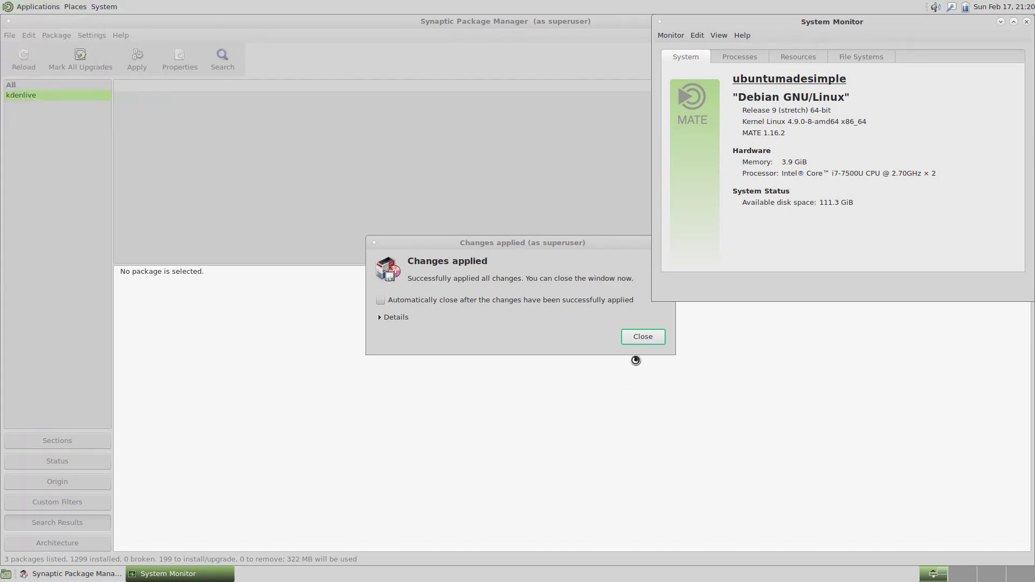
left_click(651, 337)
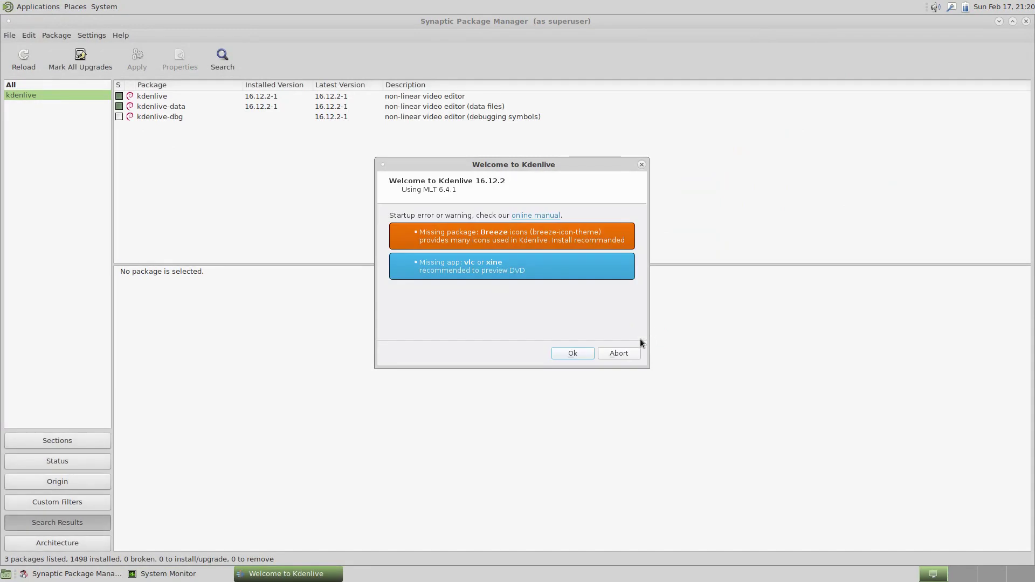
left_click(571, 350)
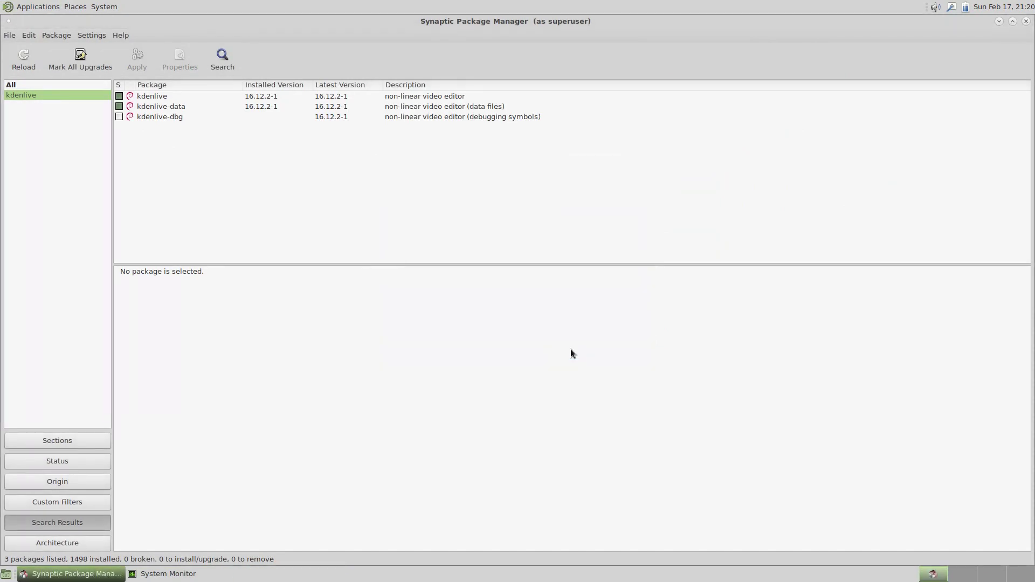
left_click(1028, 24)
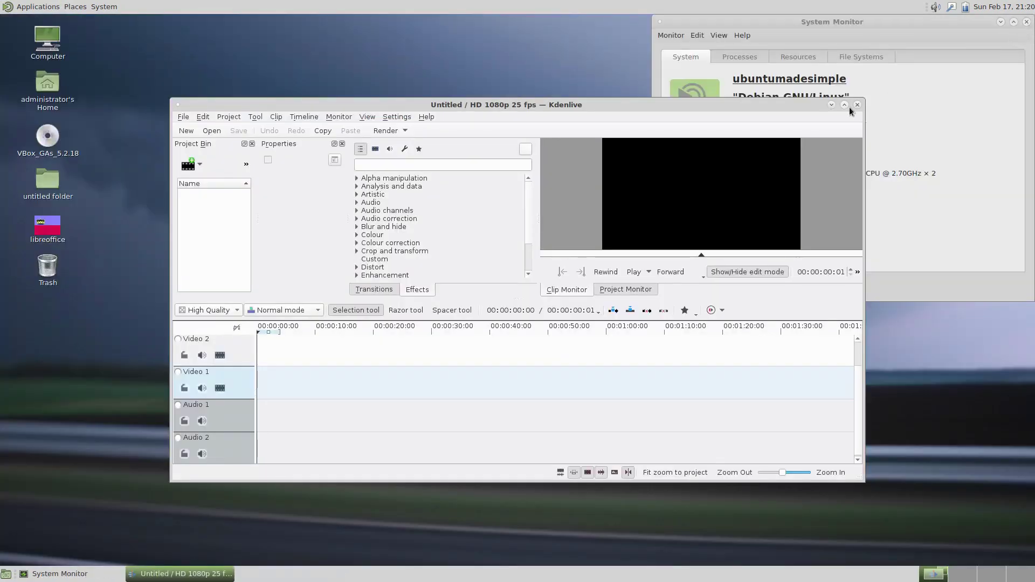
- Maximize the Kdenlive window, view its About and version information, and close the program
left_click_drag(805, 103, 367, 37)
left_click(254, 34)
left_click(269, 98)
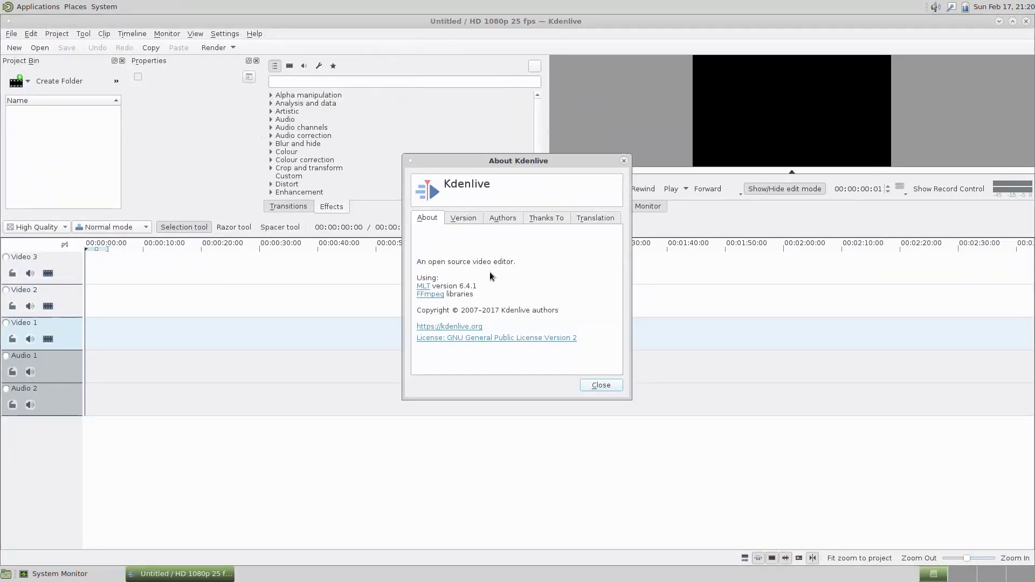
left_click(464, 218)
left_click(601, 385)
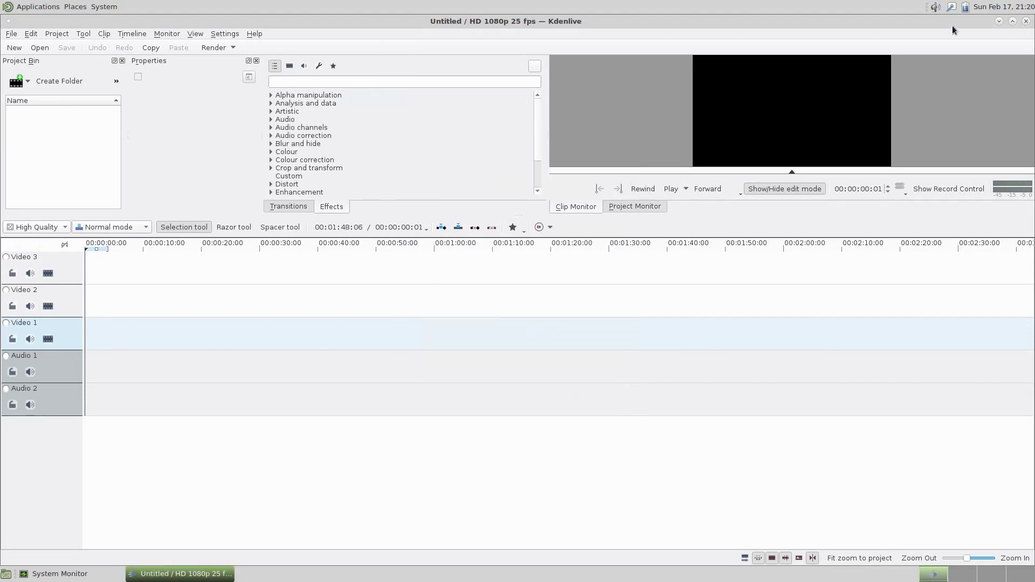
left_click(1023, 22)
- Show the resource graphs in System Monitor and open the Control Center in a maximized window
left_click(803, 58)
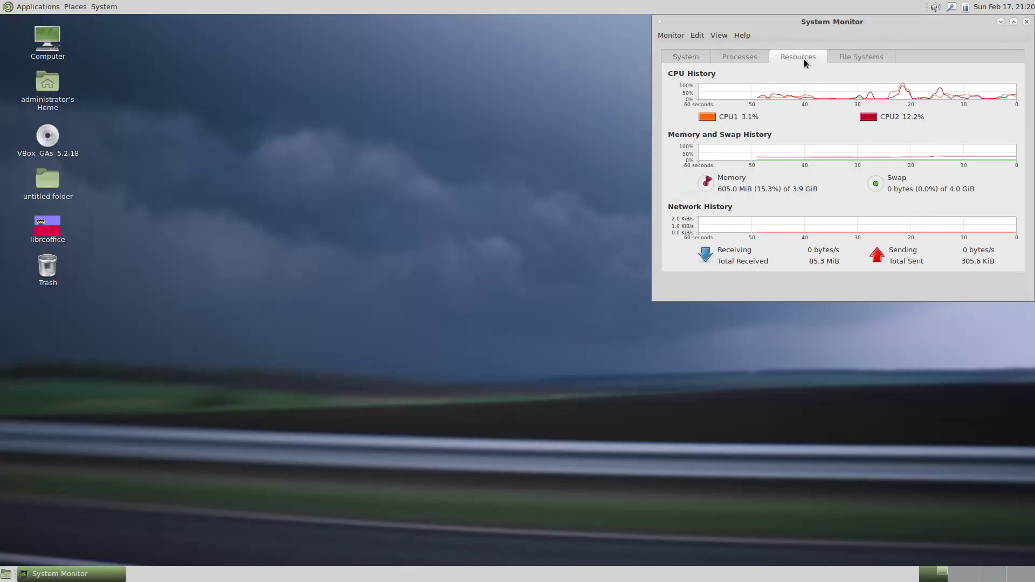
left_click(104, 6)
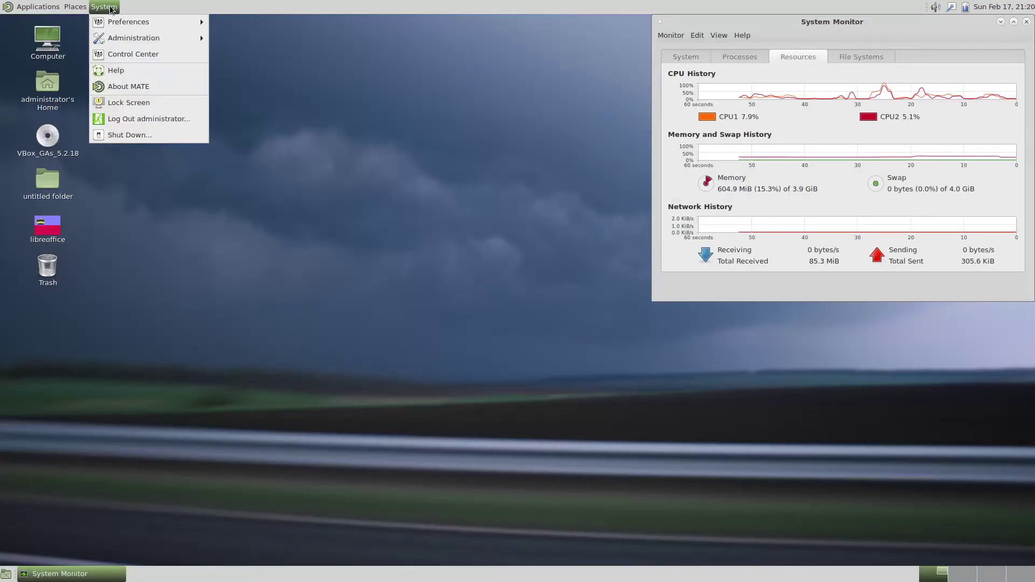
left_click(113, 54)
left_click_drag(345, 135, 359, 7)
- Open Synaptic Package Manager from the Control Center by entering the administrator password, and close it again
left_click(241, 60)
type("********")
key("Return")
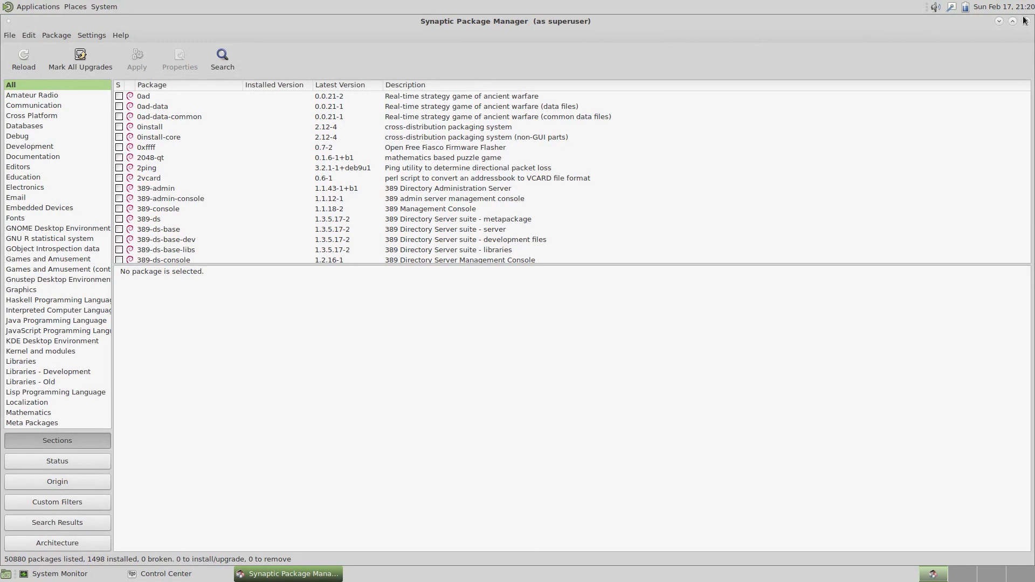
left_click(1026, 21)
- Look over the monitor preferences and the keyboard preferences, including the layout chooser, accessibility, mouse keys and typing break settings, and close both
left_click(170, 107)
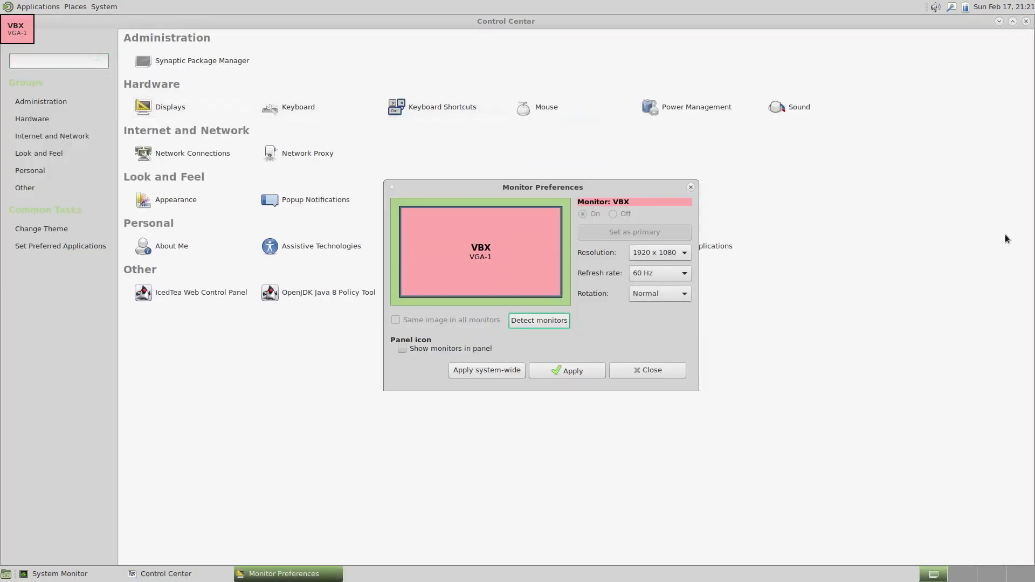
left_click(690, 187)
left_click(345, 107)
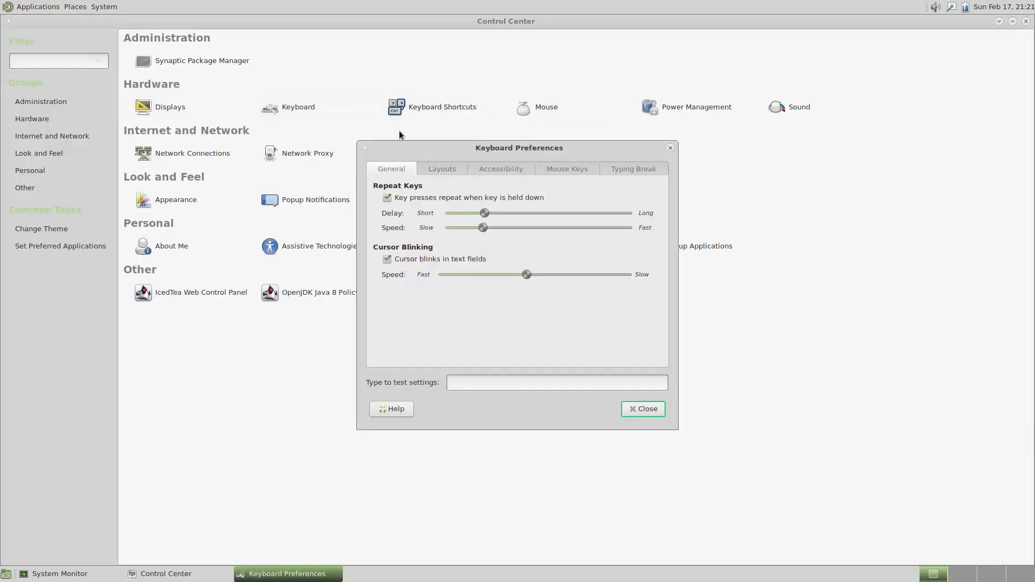
left_click(444, 171)
left_click(431, 251)
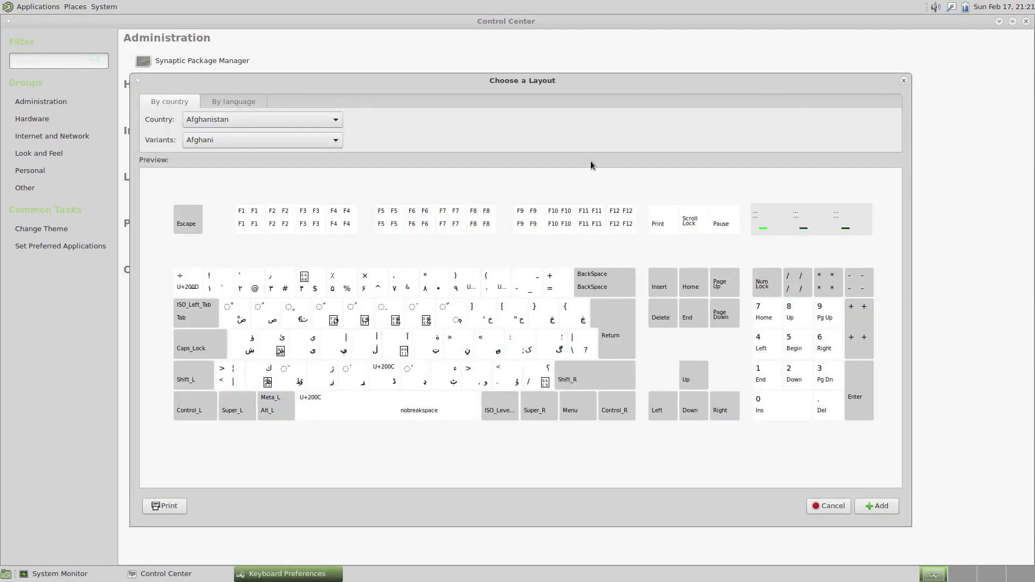
left_click(256, 103)
left_click(903, 80)
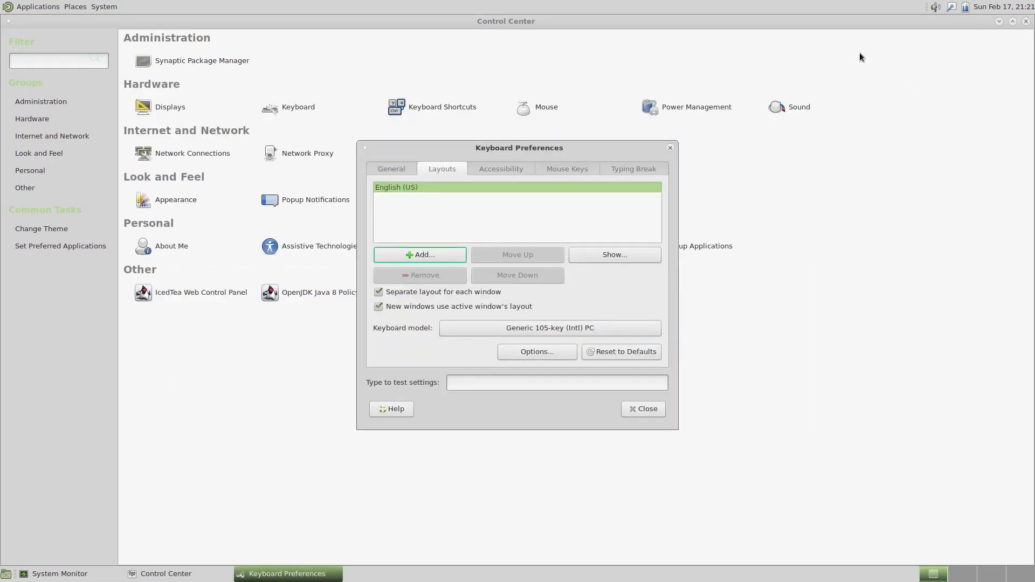
left_click(518, 169)
left_click(582, 169)
left_click(633, 169)
left_click(670, 148)
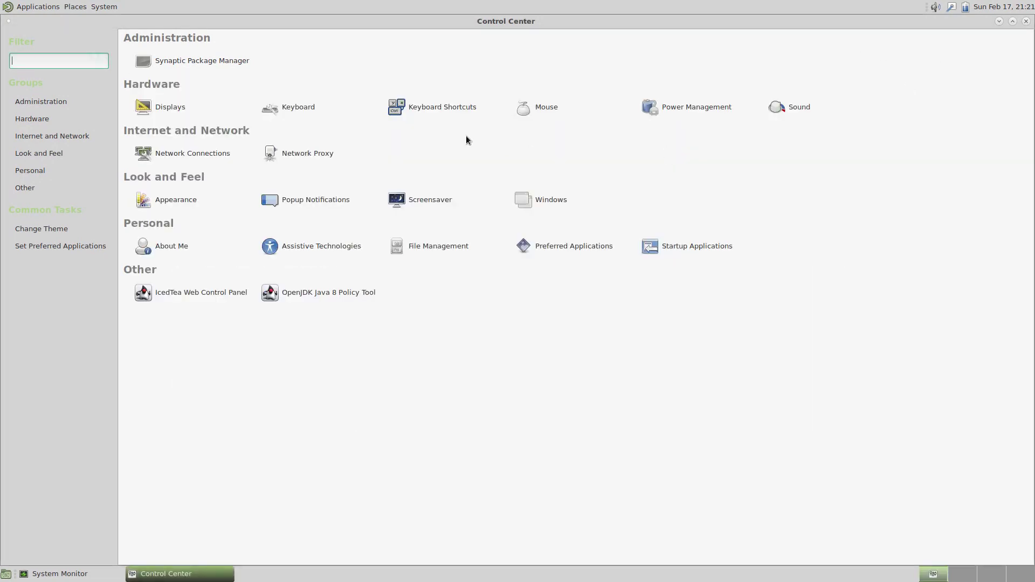
- Look over the keyboard shortcuts and the mouse preferences, closing each dialog
left_click(442, 110)
left_click(557, 413)
key("Escape")
left_click(689, 154)
left_click(561, 112)
left_click(645, 127)
- Look over the power management preferences and the sound preferences, closing each dialog
left_click(655, 110)
left_click(470, 201)
left_click(534, 201)
left_click(664, 177)
left_click(793, 107)
left_click(519, 212)
left_click(566, 213)
left_click(662, 155)
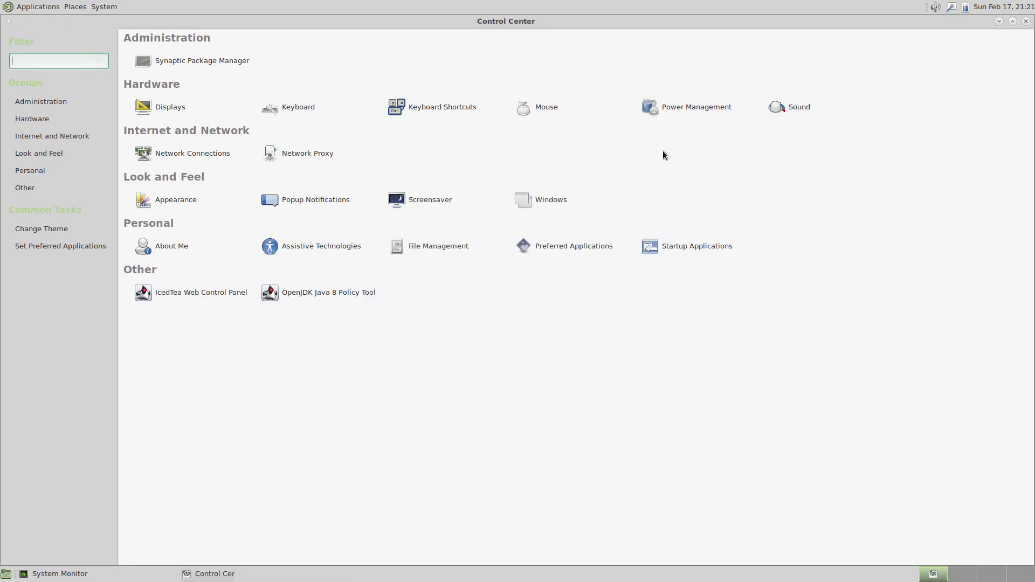
- View the connection types available for a new network connection, cancel adding one, and close Network Connections
left_click(208, 158)
left_click(636, 217)
left_click(602, 313)
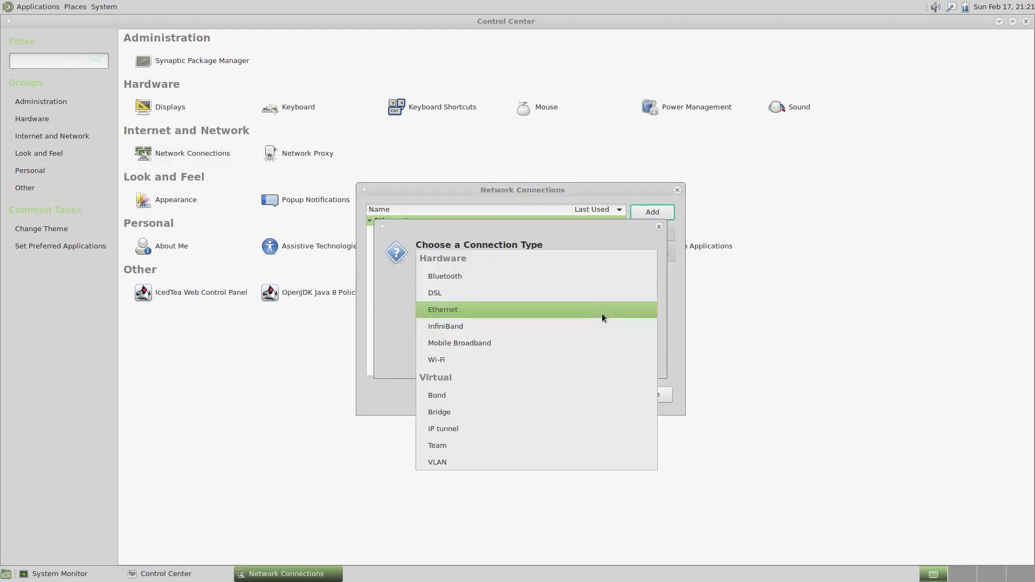
left_click(659, 227)
left_click(659, 227)
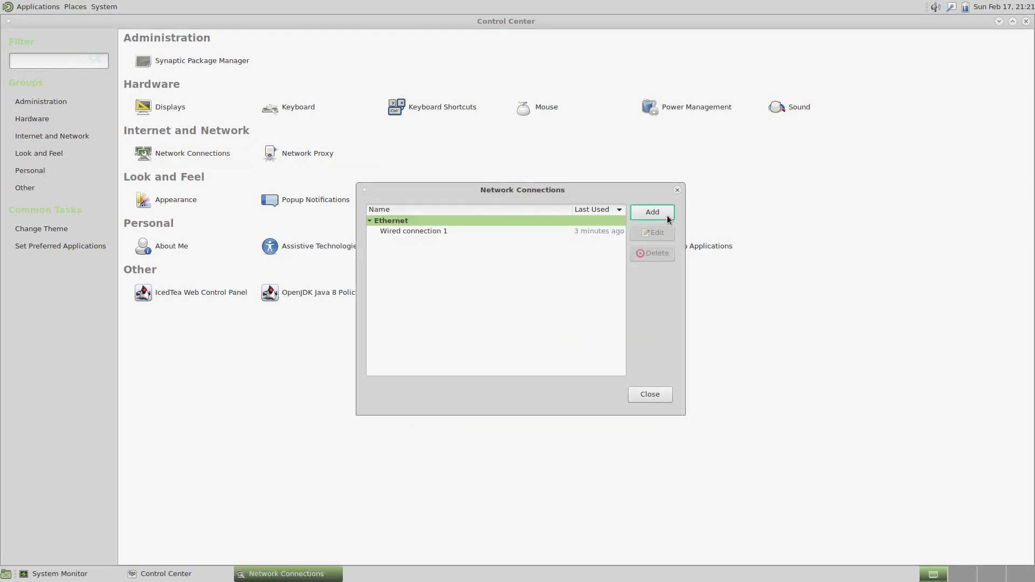
left_click(677, 190)
- View the ignored hosts in the network proxy preferences and close them
left_click(324, 155)
left_click(485, 196)
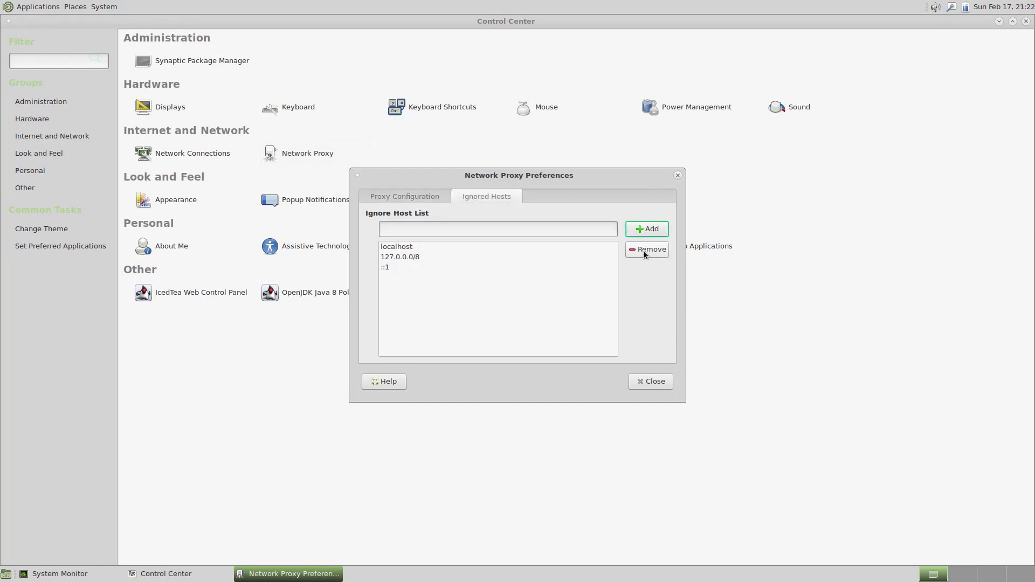
left_click(647, 381)
- Open the Appearance preferences maximized, try the GreenLaguna theme, and apply the Blackbird desktop theme
left_click(191, 201)
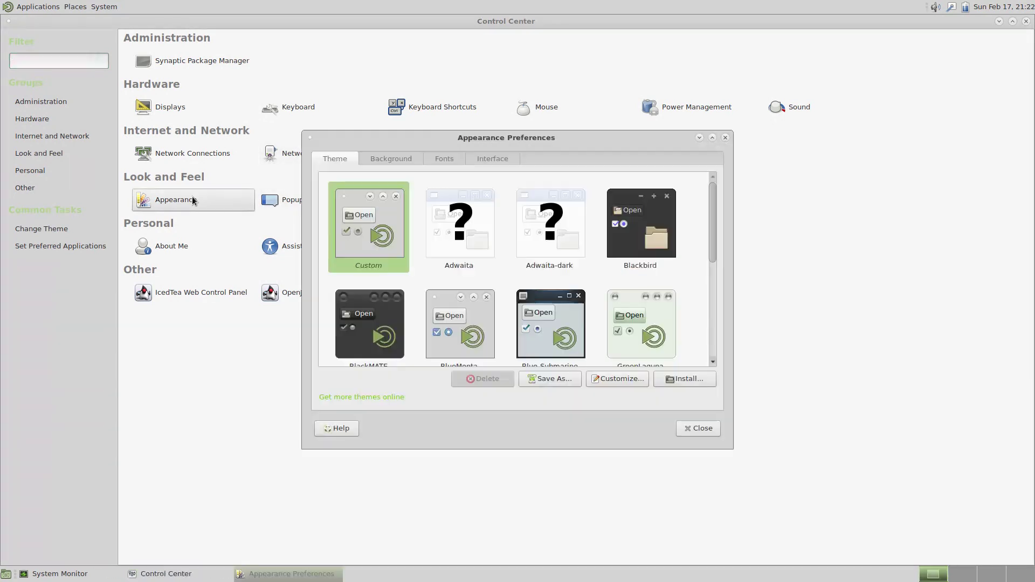
left_click_drag(631, 138, 598, 1)
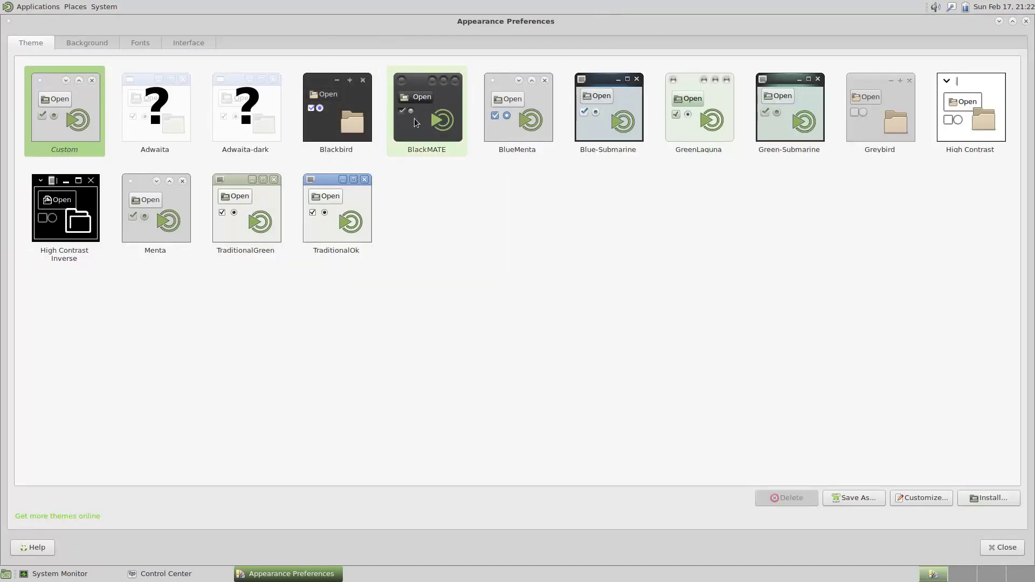
left_click(363, 118)
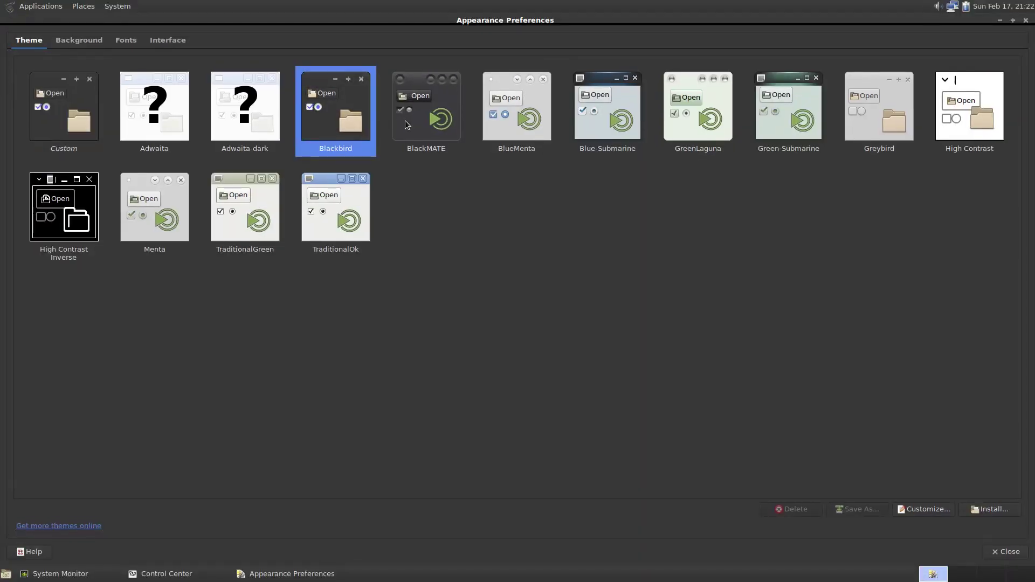
left_click(681, 113)
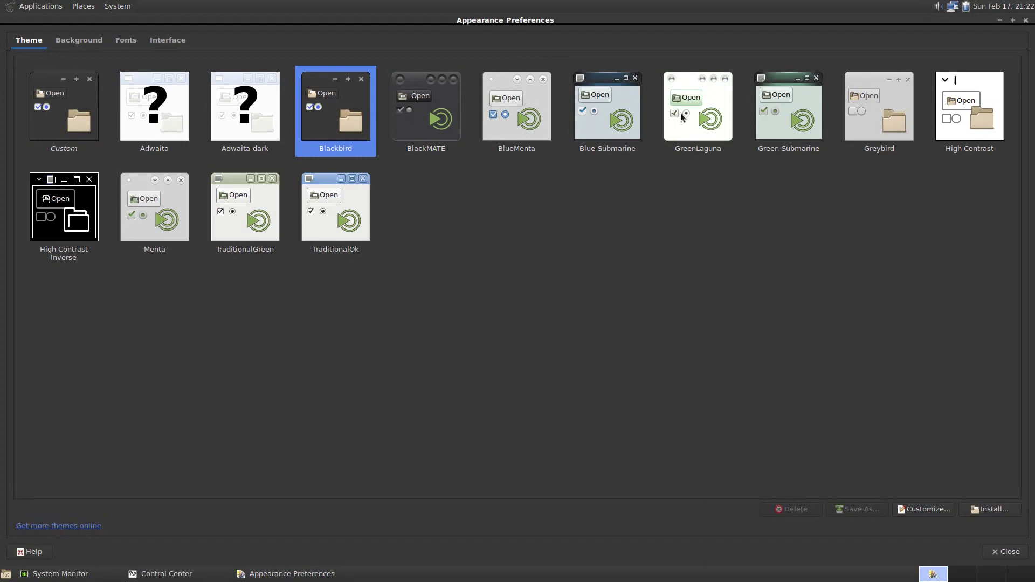
left_click(367, 105)
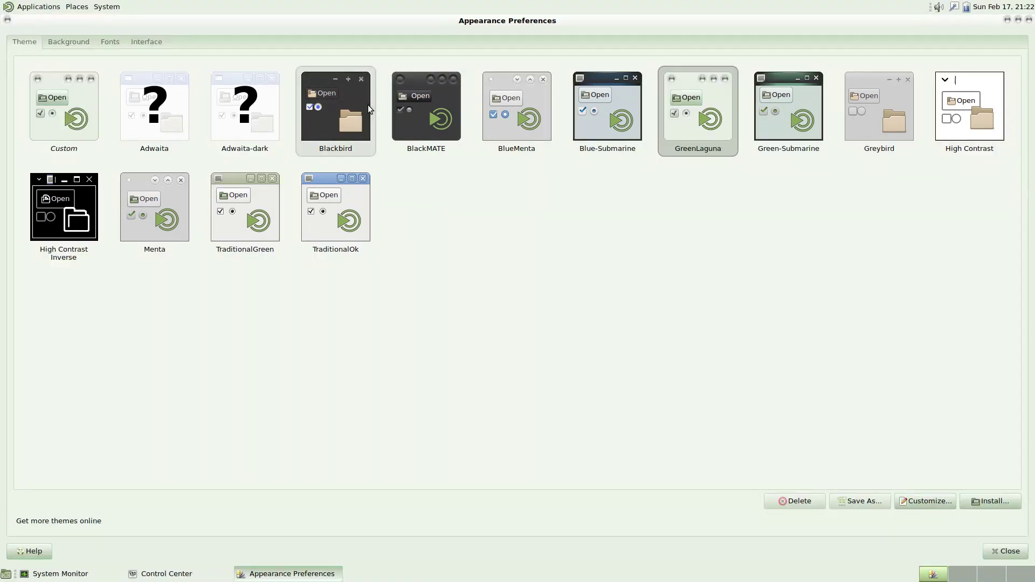
- Look over the background, font and interface settings in the Appearance preferences and close them
left_click(100, 41)
left_click(127, 41)
left_click(167, 42)
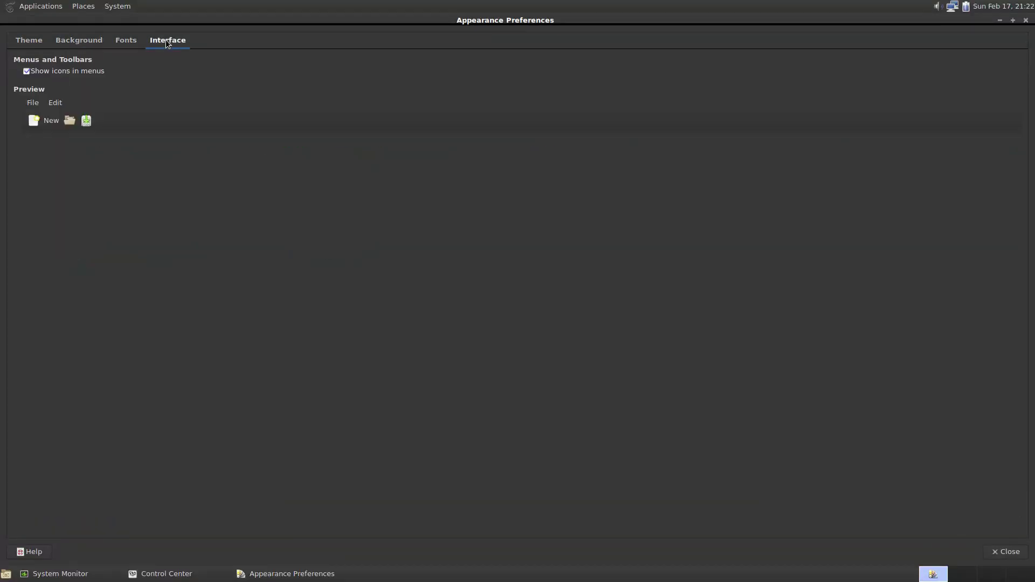
left_click(996, 553)
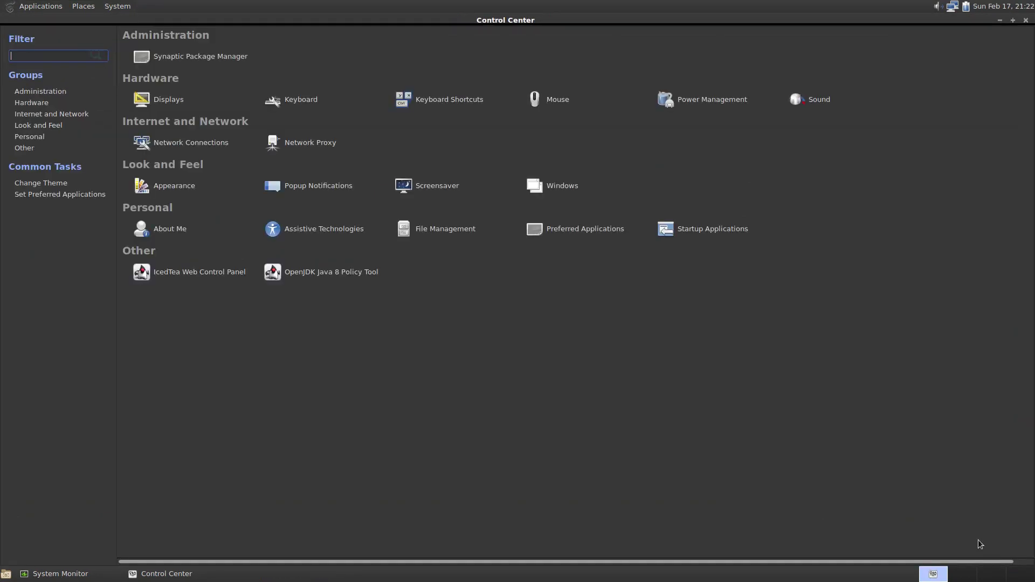
- Set the popup notification theme to Coco, preview a test notification, and close the notification settings
left_click(348, 186)
left_click(533, 258)
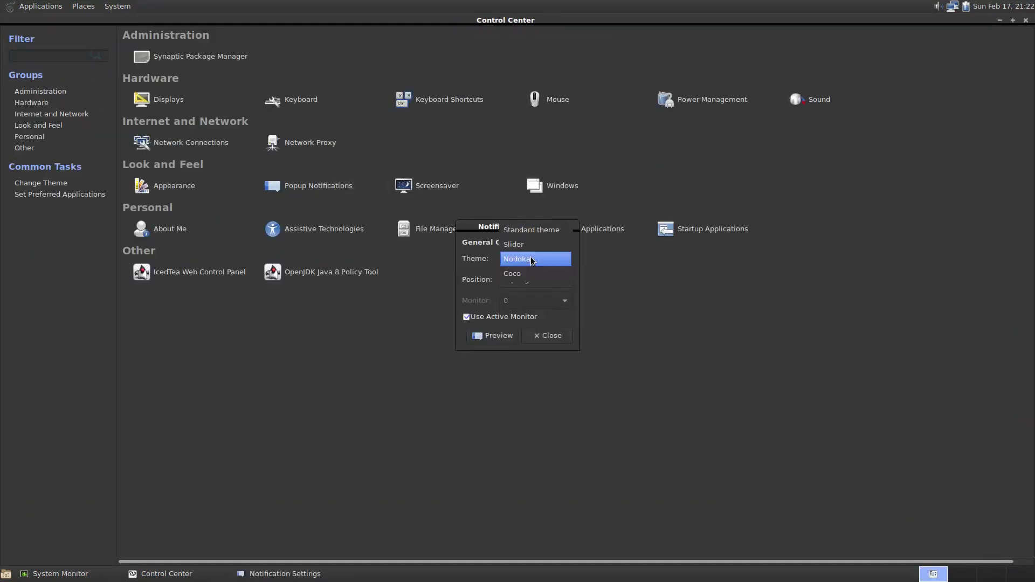
left_click(531, 278)
left_click(503, 339)
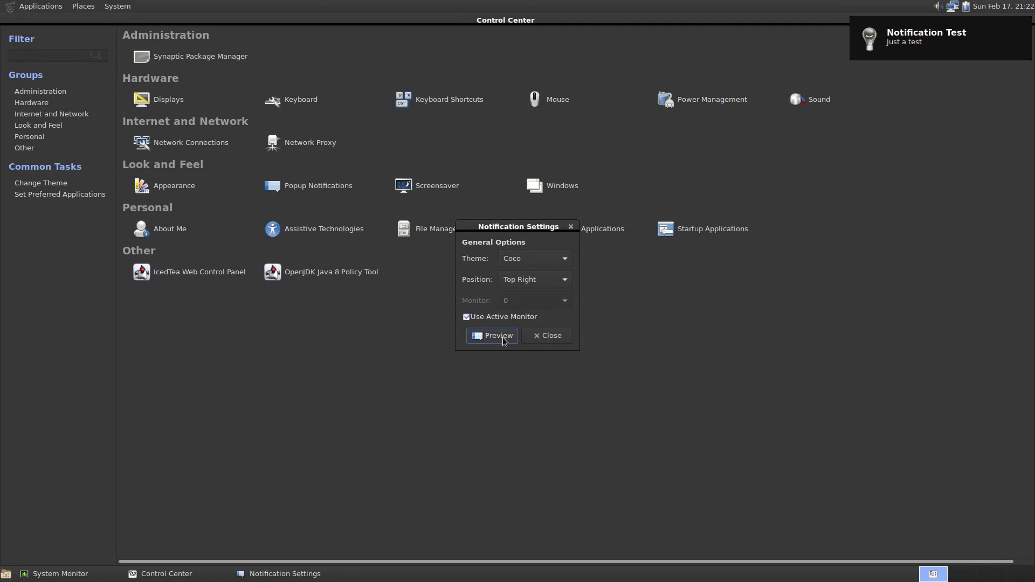
left_click(551, 336)
- Preview several screensaver themes such as Cosmos and Floating MATE, select Pop art squares, and close the screensaver preferences
left_click(423, 190)
left_click(394, 230)
left_click(391, 253)
left_click(396, 264)
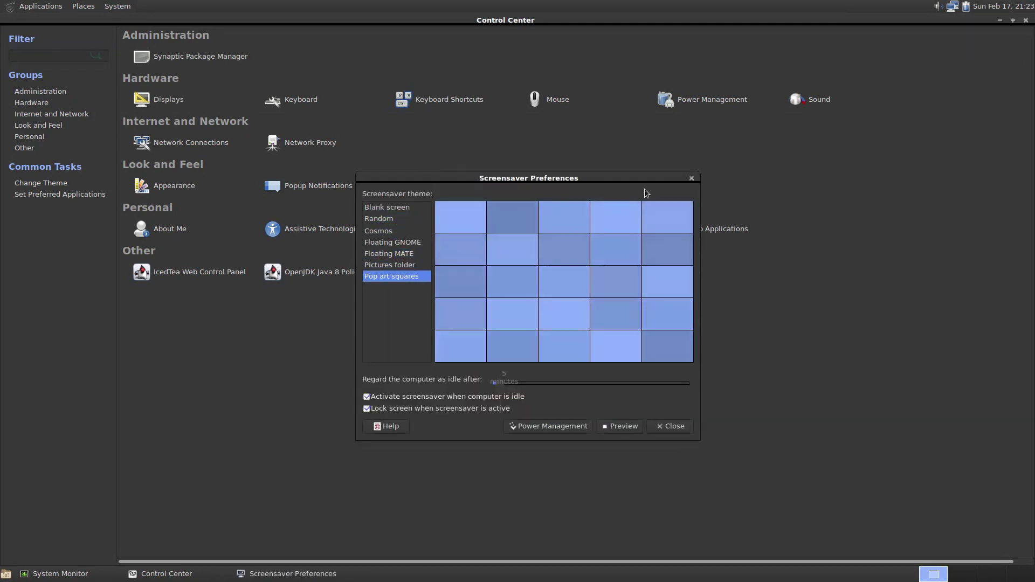
left_click(691, 178)
- Look over the window preferences and the About Me account information, closing each dialog
left_click(558, 187)
left_click(456, 180)
left_click(512, 180)
left_click(650, 160)
left_click(177, 233)
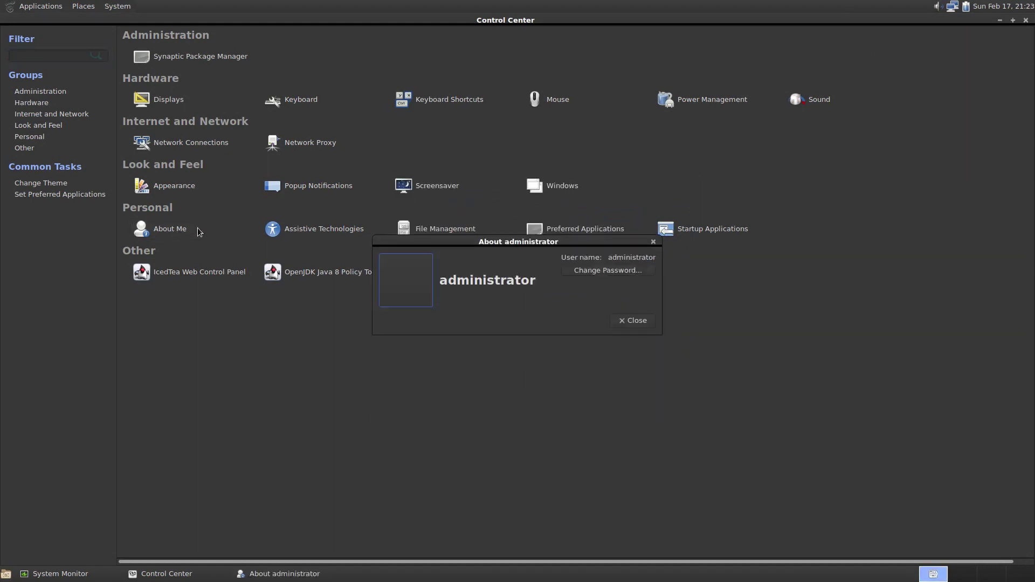
left_click(653, 242)
- Open Assistive Technologies and review its preferred applications for office, multimedia and internet, closing the Preferred Applications dialog
left_click(353, 232)
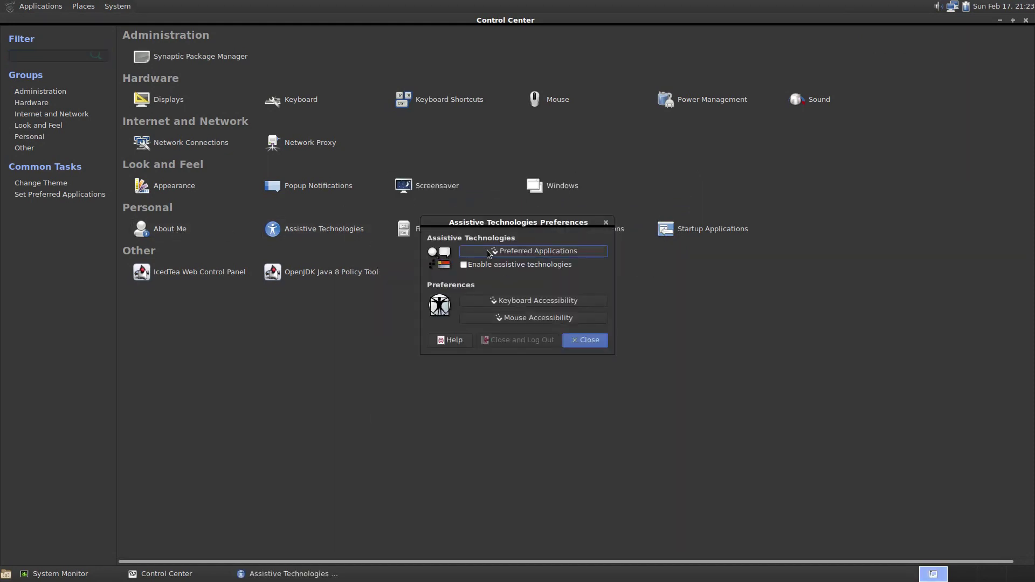
left_click(488, 251)
left_click(558, 218)
left_click(469, 218)
left_click(427, 221)
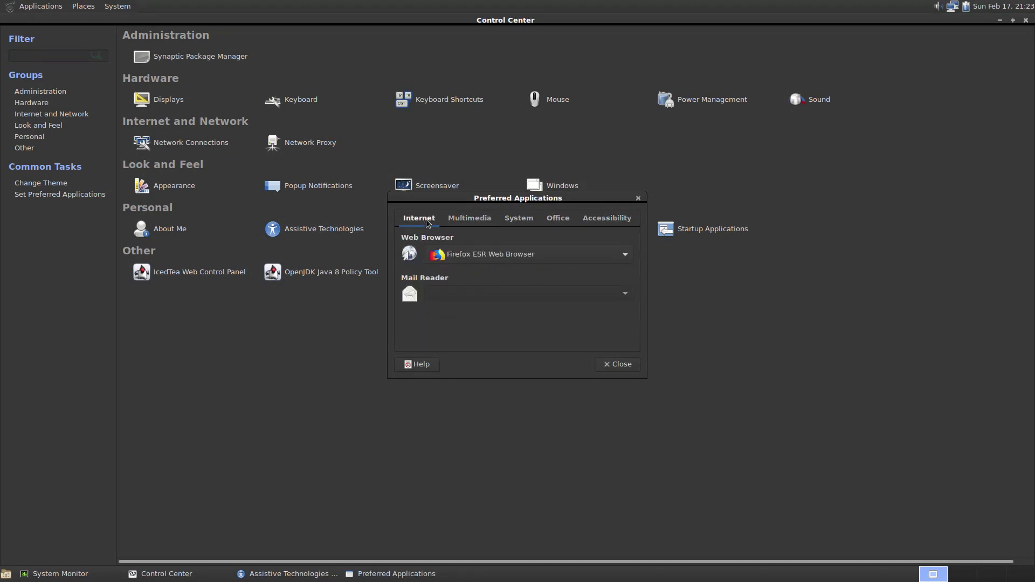
left_click(636, 200)
- Look over the keyboard and mouse accessibility settings and close the Assistive Technologies preferences
left_click(529, 300)
left_click(408, 183)
left_click(554, 181)
left_click(622, 179)
left_click(654, 160)
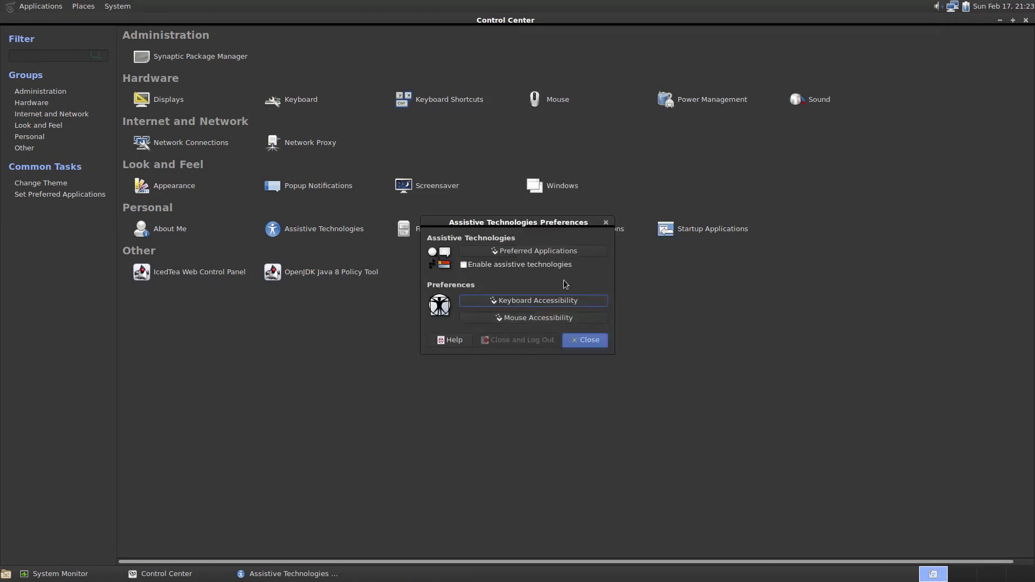
left_click(558, 317)
left_click(624, 432)
left_click(590, 339)
- Look over every page of the file management preferences, from behavior and display through to media and extensions
left_click(474, 232)
left_click(415, 154)
left_click(459, 154)
left_click(512, 155)
left_click(565, 155)
left_click(606, 155)
left_click(648, 156)
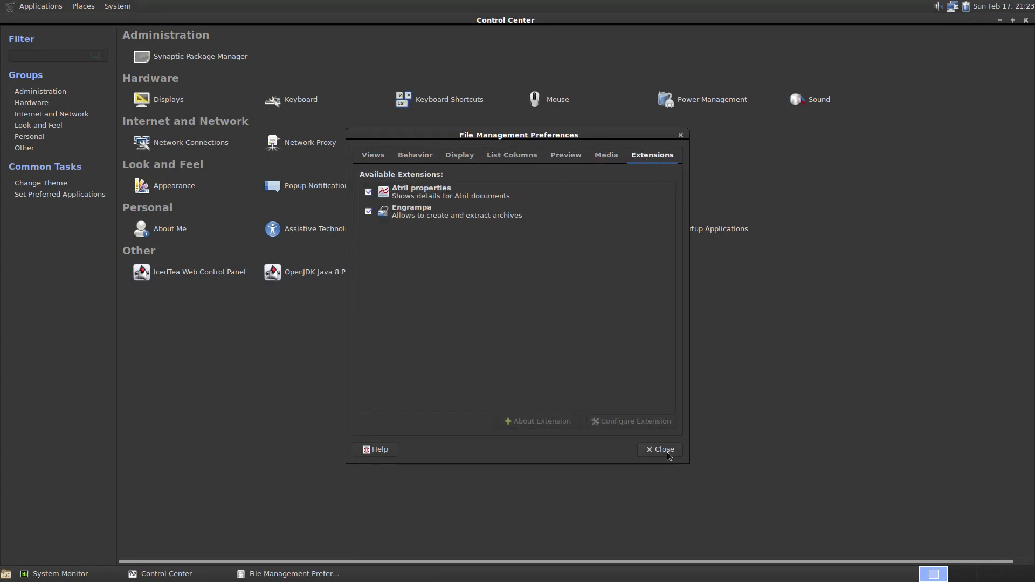
- Close the file management preferences and review the preferred applications for multimedia, office and accessibility, closing that dialog as well
left_click(668, 453)
left_click(563, 230)
left_click_drag(519, 199, 487, 47)
left_click(444, 67)
left_click(526, 67)
left_click(575, 66)
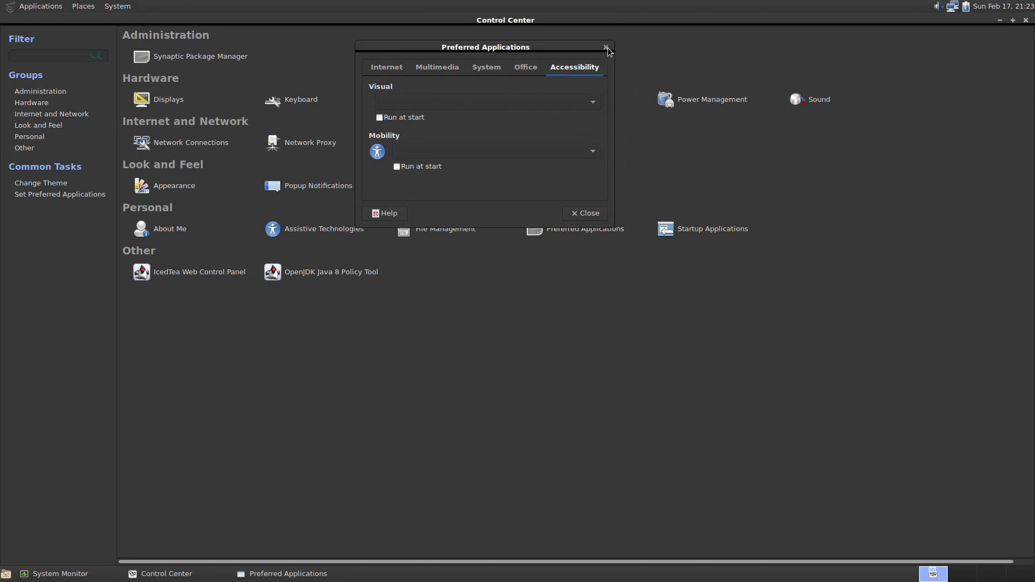
left_click(606, 47)
- Look over the additional startup programs and the form for adding one, and close the Startup Applications preferences
left_click(685, 231)
scroll(540, 270, "down", 5)
scroll(511, 232, "down", 1)
scroll(540, 233, "up", 1)
left_click(598, 245)
left_click(545, 328)
left_click(528, 268)
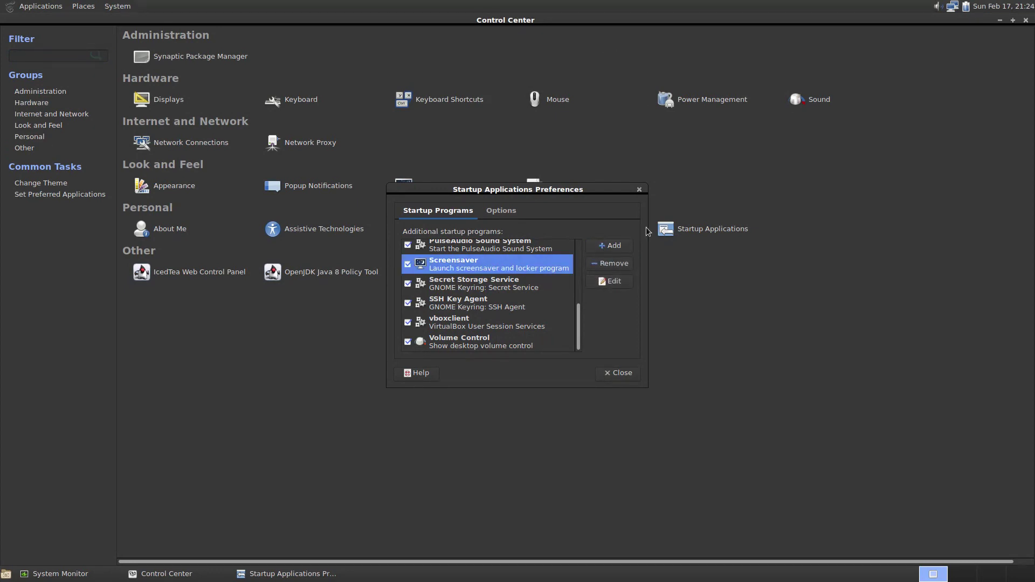
left_click(638, 190)
- Review the IcedTea-Web cache, debugging, network, JVM, policy and extended applet security settings, and close its control panel
left_click(142, 272)
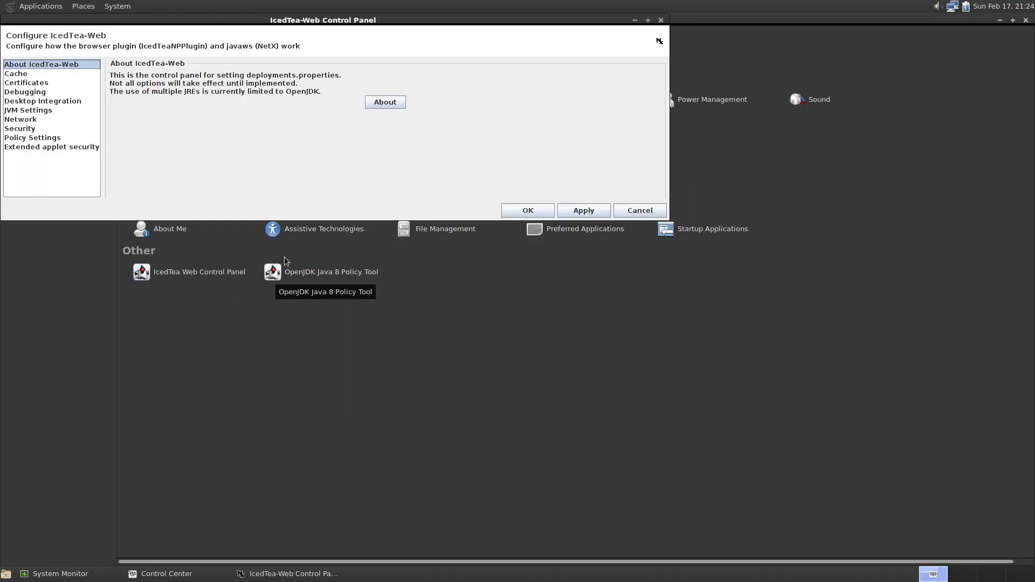
left_click(44, 74)
left_click(43, 92)
left_click(43, 120)
left_click(44, 110)
left_click(45, 137)
left_click(48, 146)
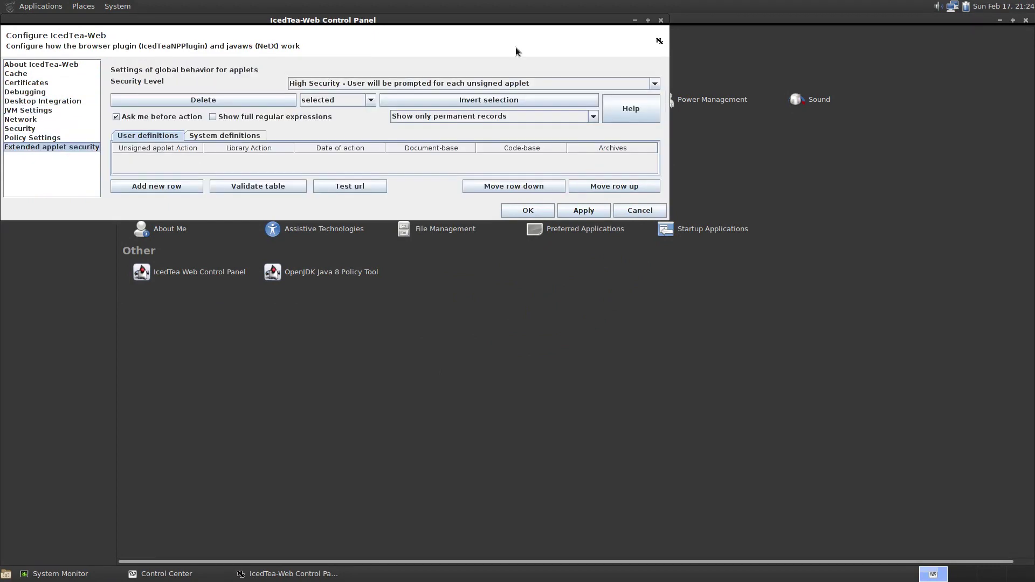
left_click(661, 20)
- Open the OpenJDK Java 8 Policy Tool and look at a blank new policy entry, cancelling it
left_click(318, 273)
left_click(415, 237)
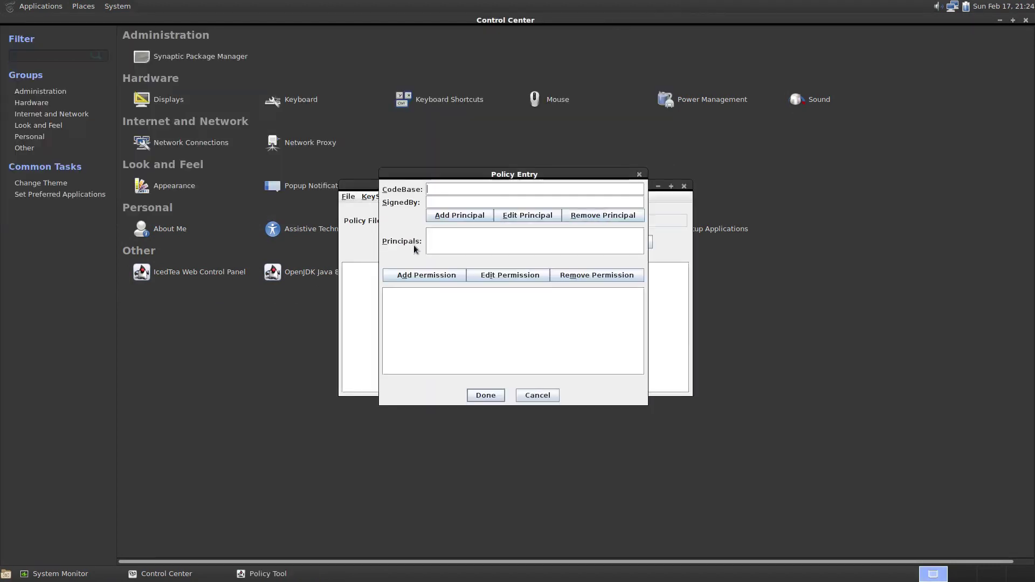
left_click(537, 395)
- Try to edit and to remove a policy entry with none selected, and close the Policy Tool
left_click(507, 242)
left_click(515, 296)
left_click(605, 241)
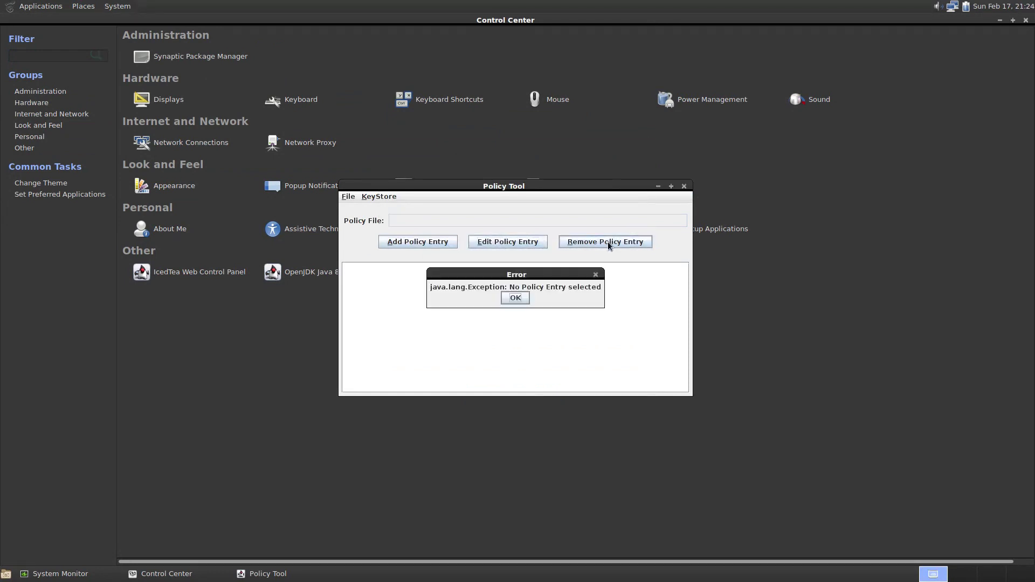
left_click(515, 296)
left_click(684, 186)
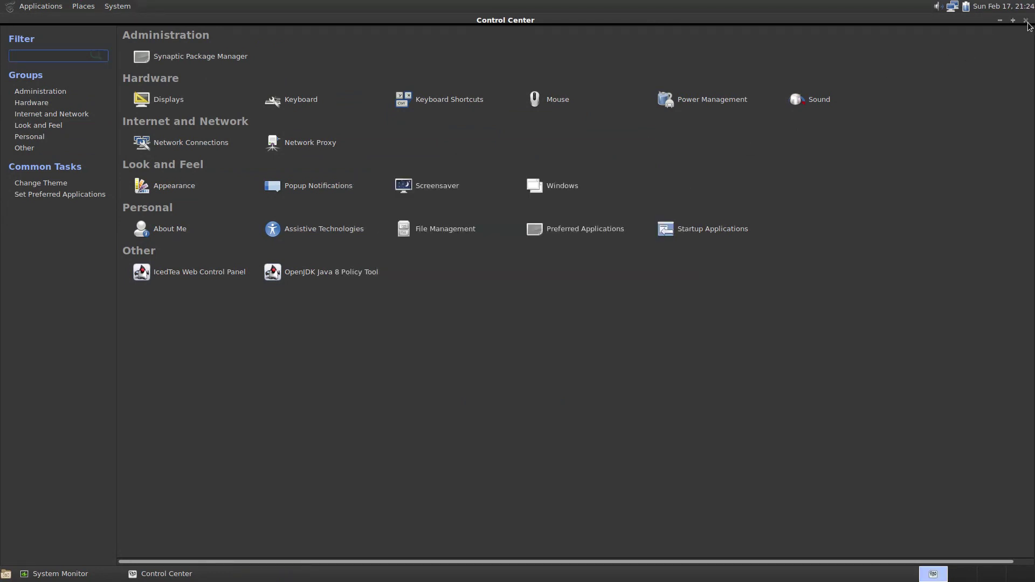
- Close the Control Center and bring up the desktop's system preferences and administration entries
left_click(1026, 21)
left_click(118, 6)
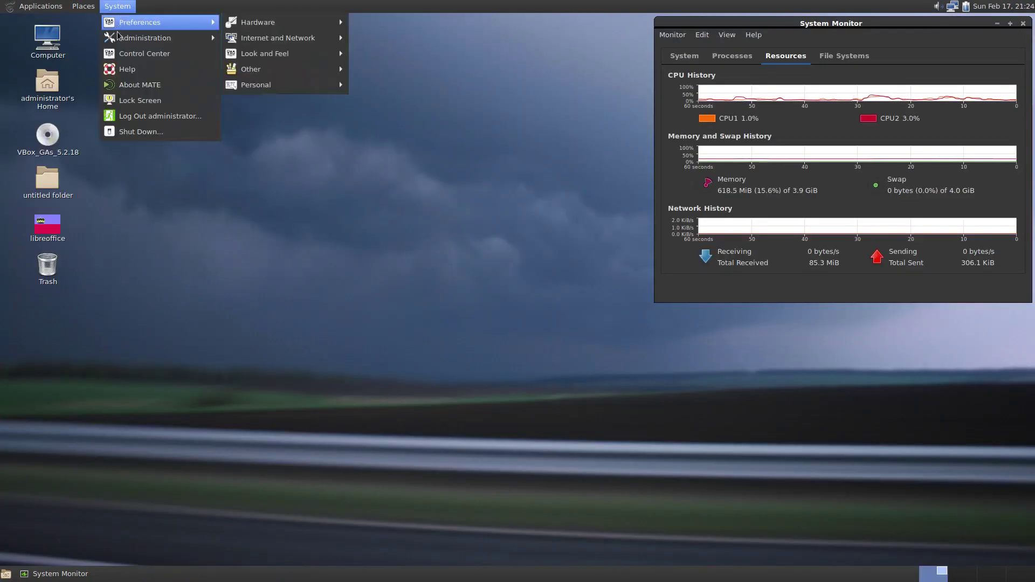